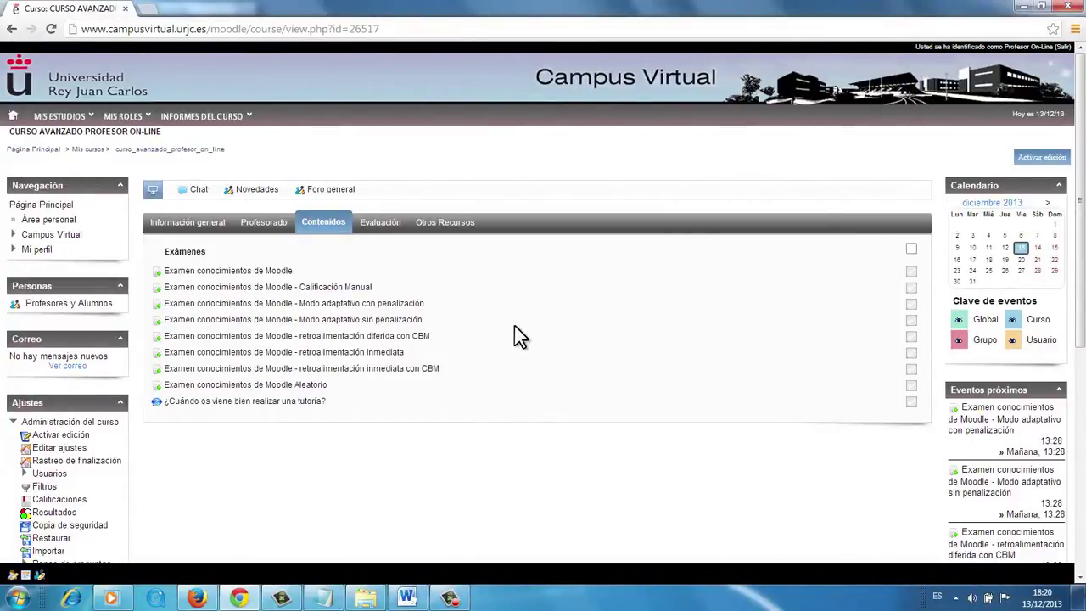
Turn on course editing and add a Módulo de encuesta activity to section 4.
{"action": "left_click", "coordinate": [74, 437]}
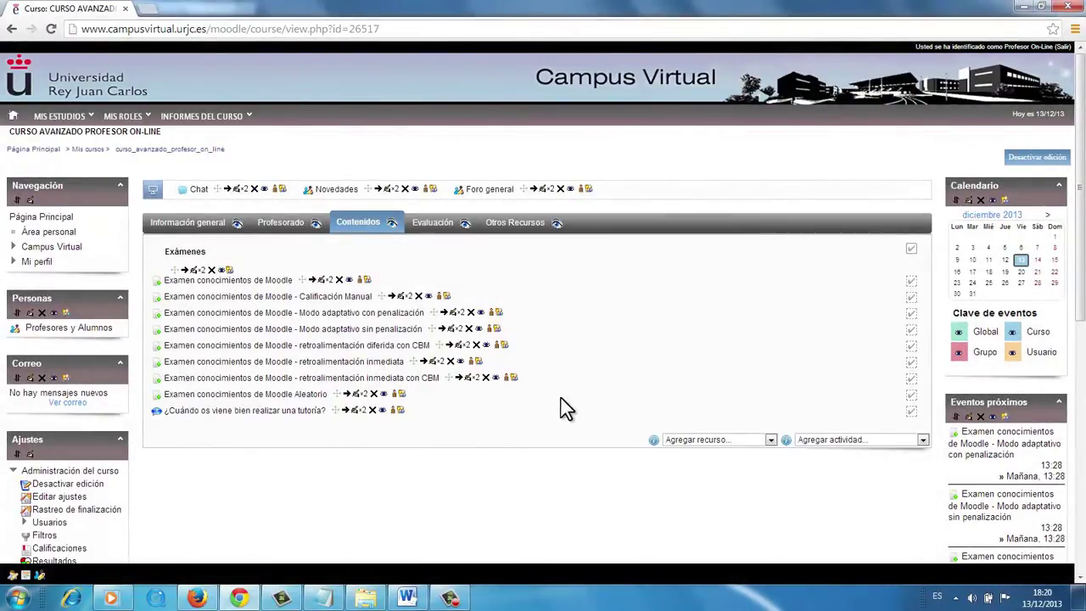
{"action": "left_click", "coordinate": [885, 441]}
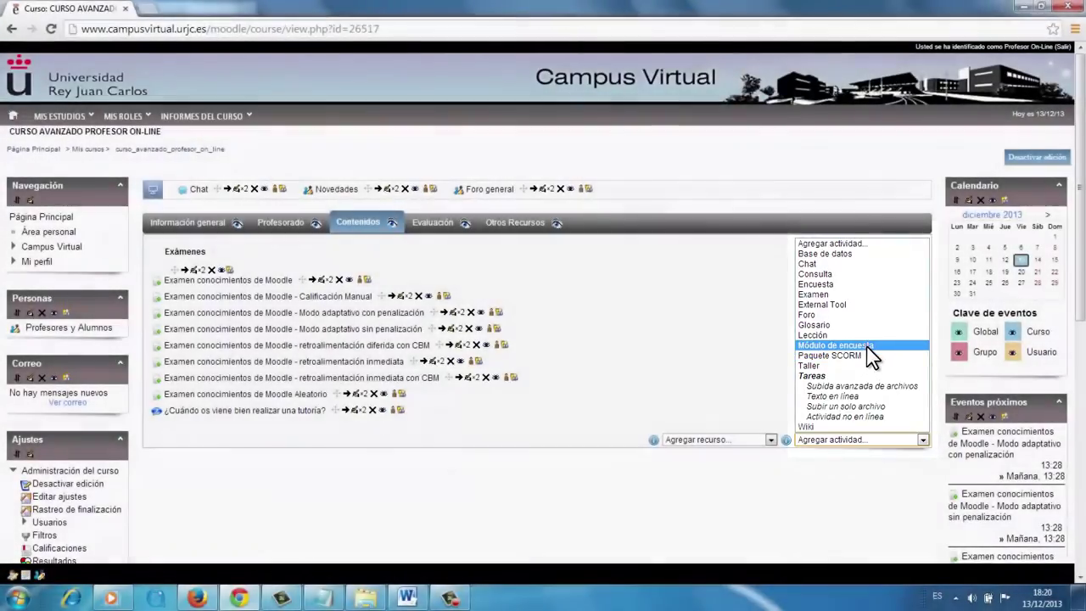
{"action": "left_click", "coordinate": [867, 347]}
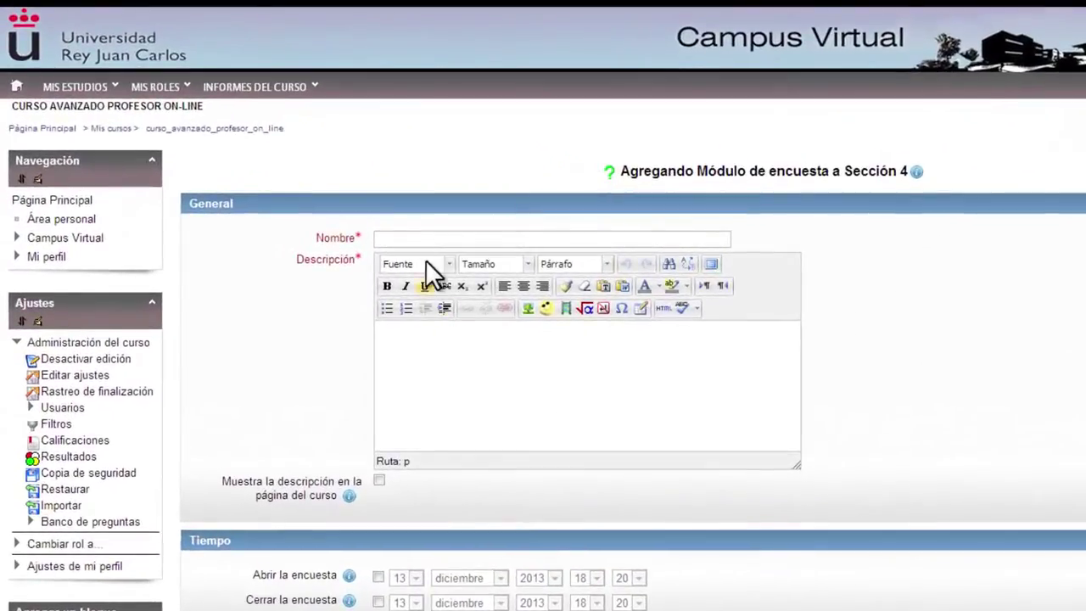
{"action": "left_click", "coordinate": [432, 238]}
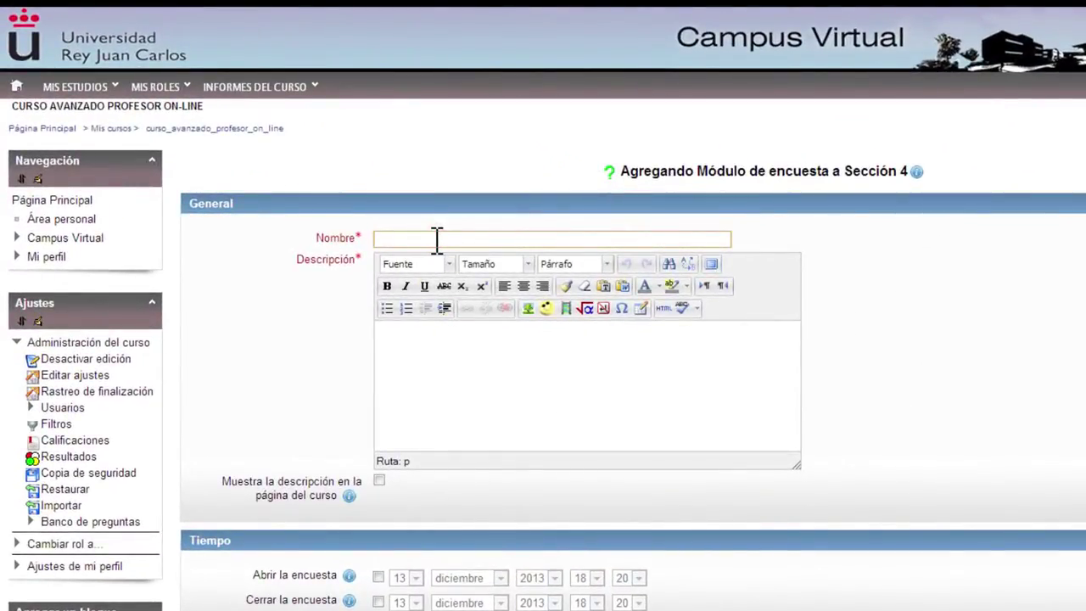
Enter Nombre 'Encuesta valoración Moodle' and Descripción 'Esta es una encuesta de valoración de Moodle.'.
{"action": "type", "text": "Encuesta valoración Moodle"}
{"action": "left_click", "coordinate": [492, 371]}
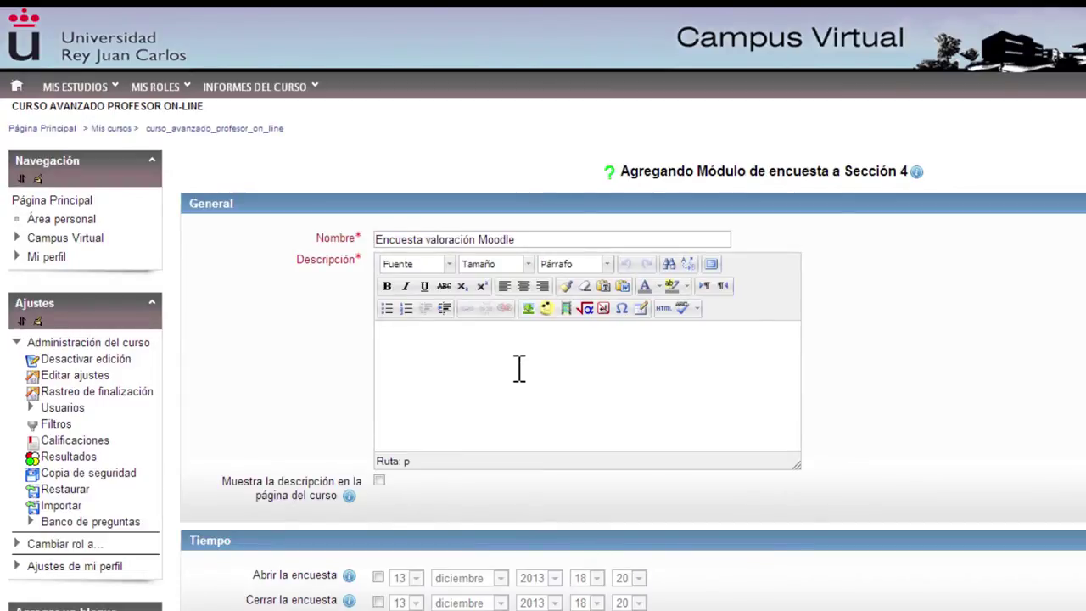
{"action": "type", "text": "Esta es una encues"}
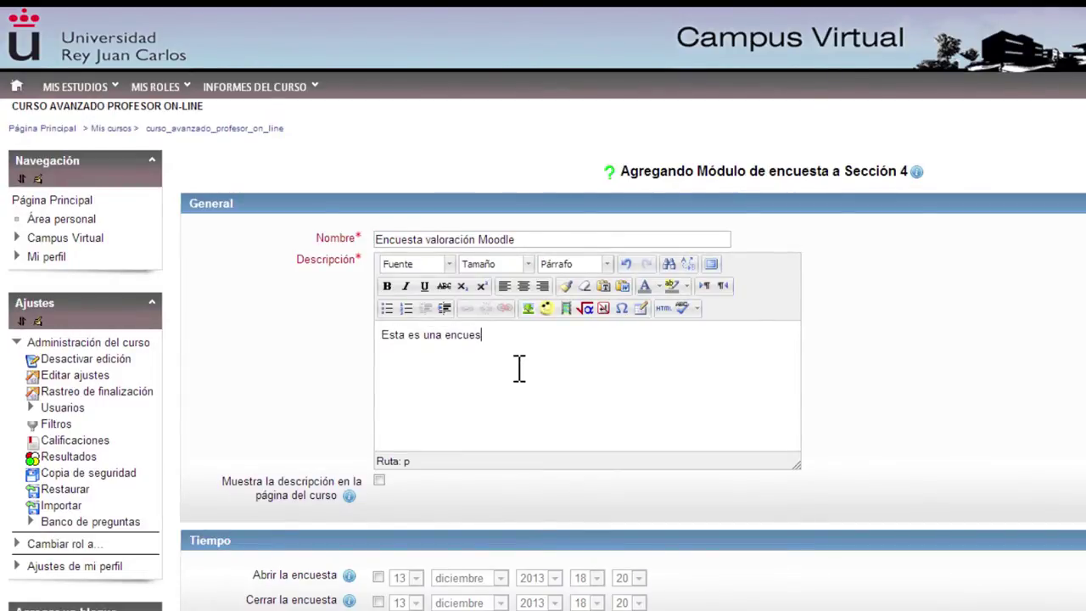
{"action": "type", "text": "ta de valoración de M"}
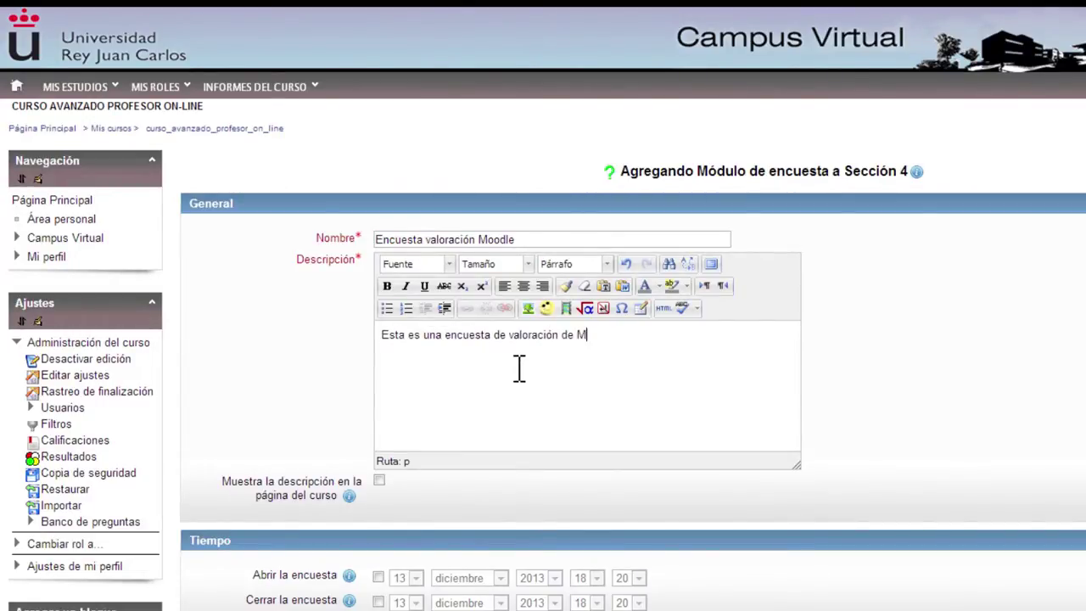
{"action": "type", "text": "oodle."}
{"action": "scroll", "coordinate": [518, 365], "scroll_direction": "down", "scroll_amount": 2}
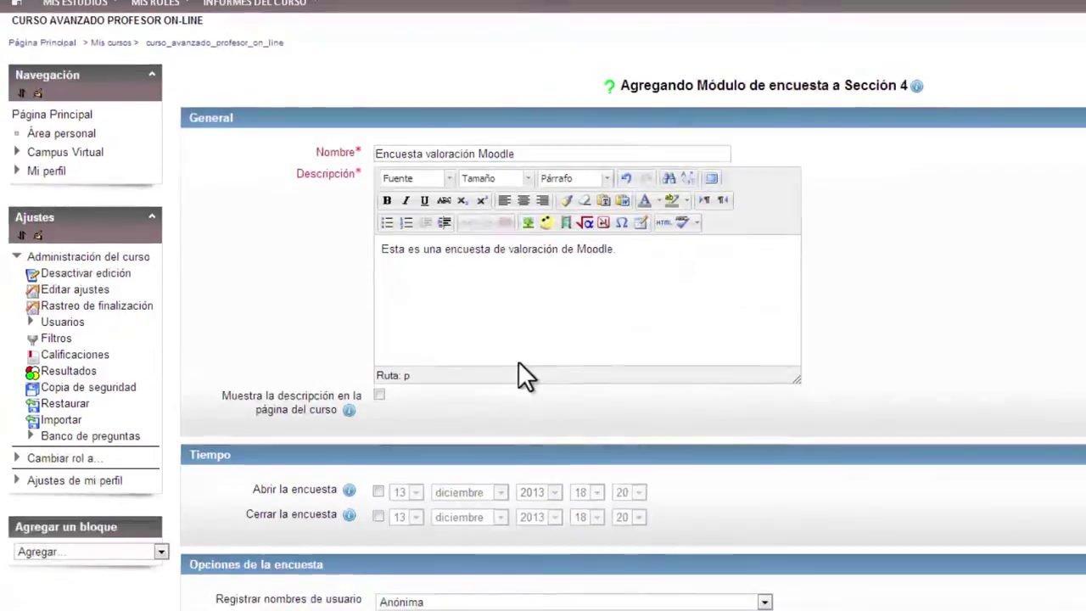
Enable the survey to open 13 December 2013 and close 14 December 2013.
{"action": "left_click", "coordinate": [688, 367]}
{"action": "scroll", "coordinate": [752, 368], "scroll_direction": "down", "scroll_amount": 2}
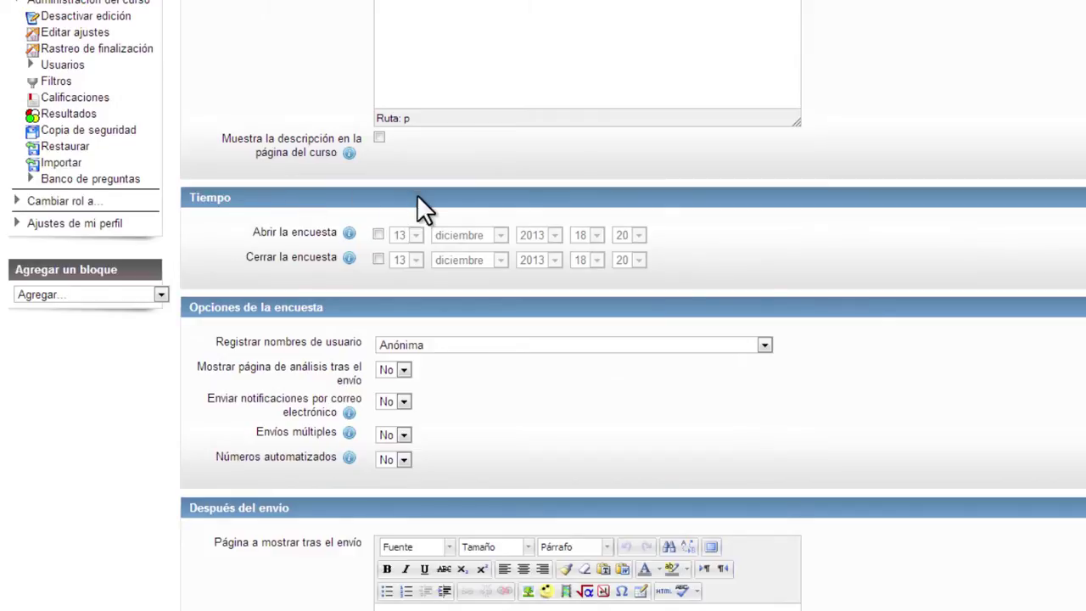
{"action": "left_click", "coordinate": [377, 235]}
{"action": "left_click", "coordinate": [378, 259]}
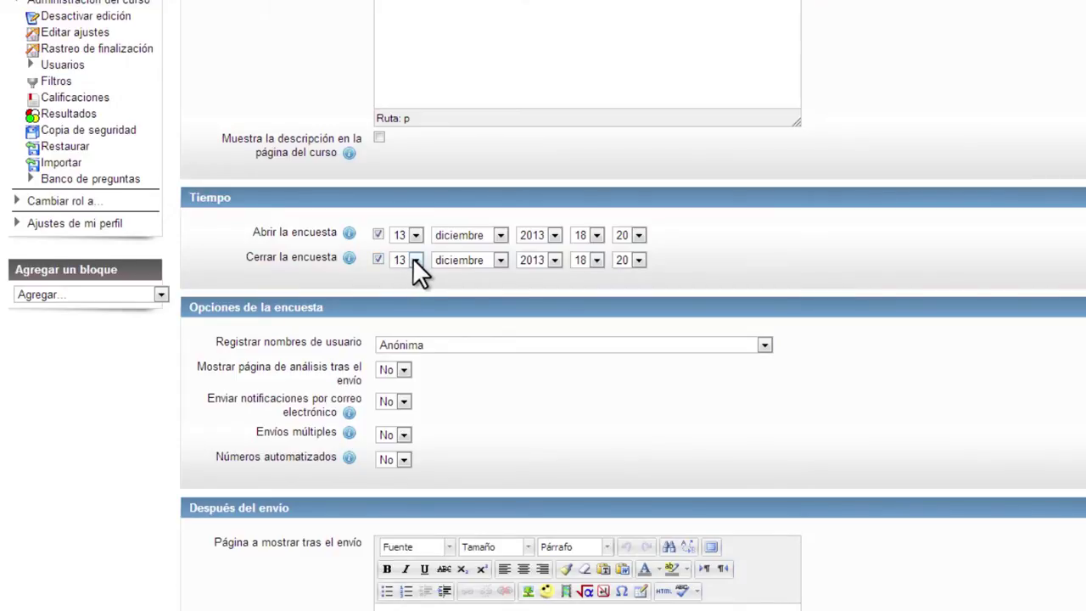
{"action": "left_click", "coordinate": [414, 260]}
{"action": "left_click", "coordinate": [401, 454]}
Keep user names recorded as Anónima and review the notification and multiple-submission options.
{"action": "left_click", "coordinate": [866, 363]}
{"action": "scroll", "coordinate": [855, 306], "scroll_direction": "down", "scroll_amount": 1}
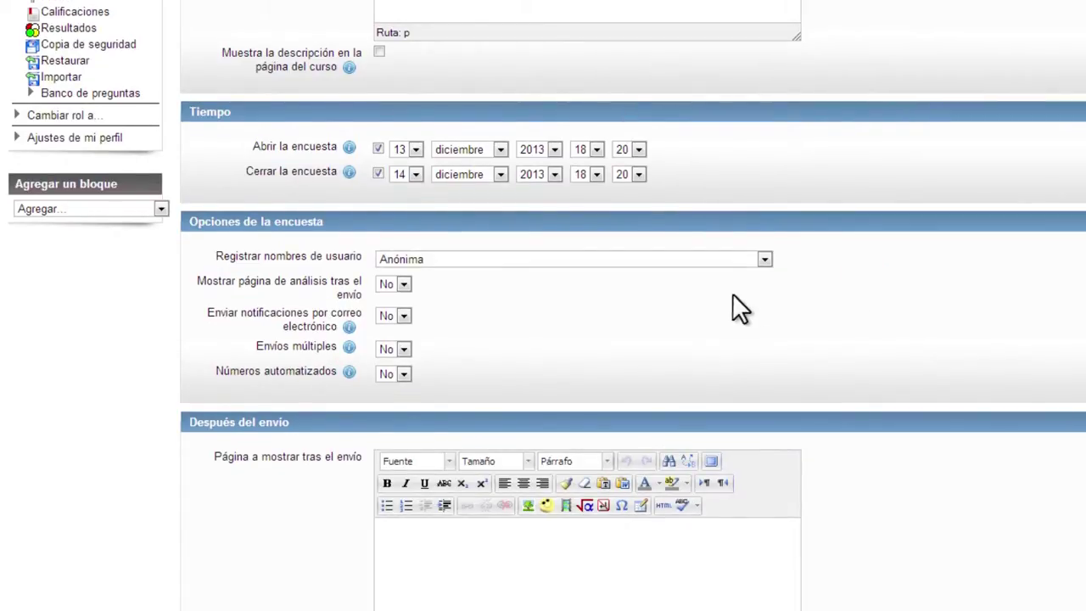
{"action": "left_click", "coordinate": [764, 260]}
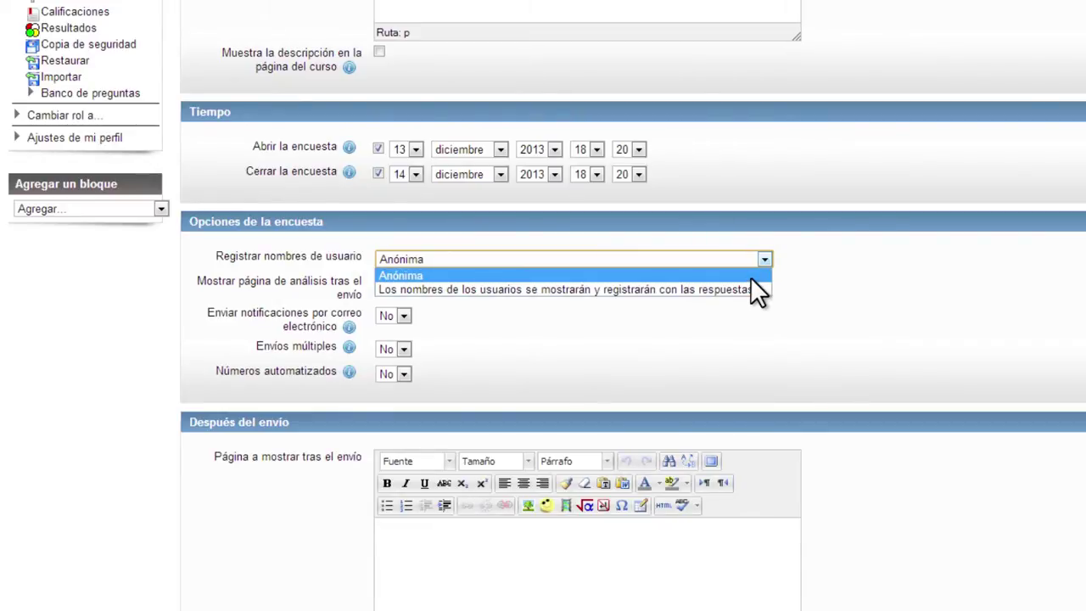
{"action": "left_click", "coordinate": [749, 277]}
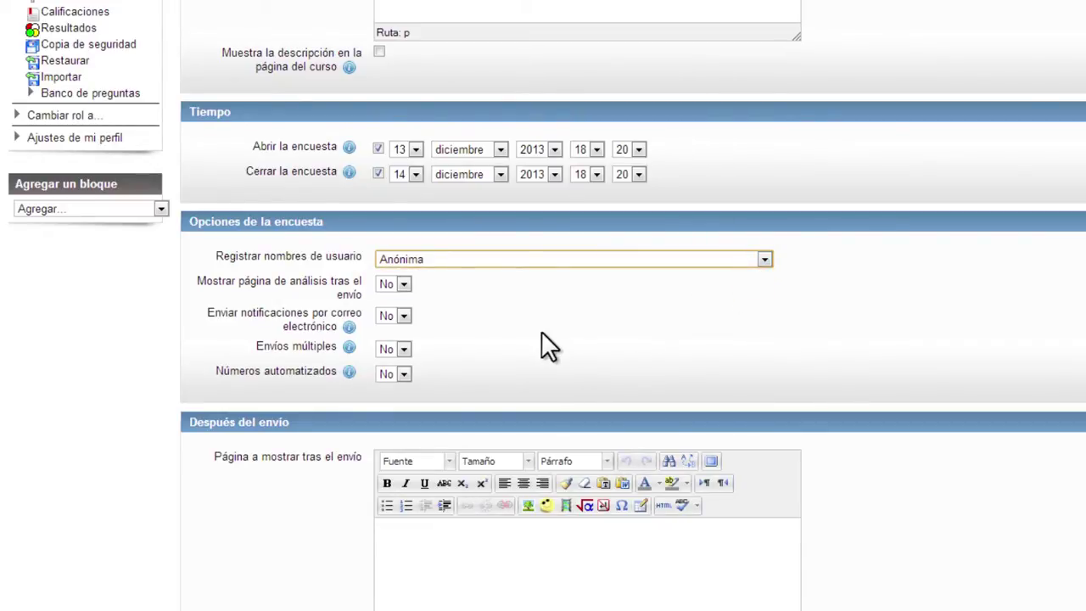
{"action": "left_click", "coordinate": [465, 334]}
{"action": "left_click", "coordinate": [406, 315]}
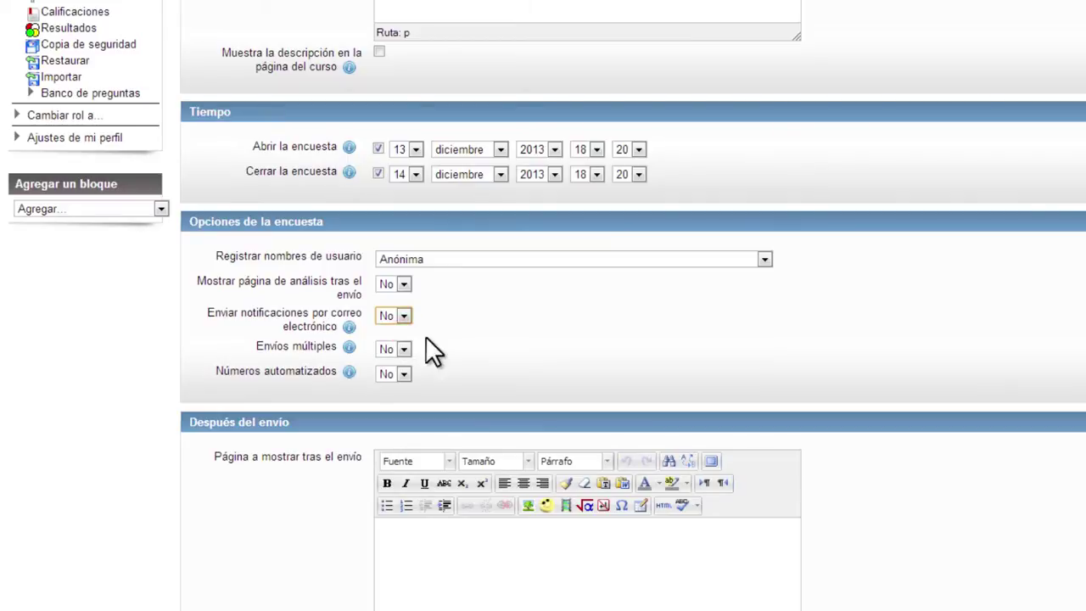
{"action": "left_click", "coordinate": [405, 348]}
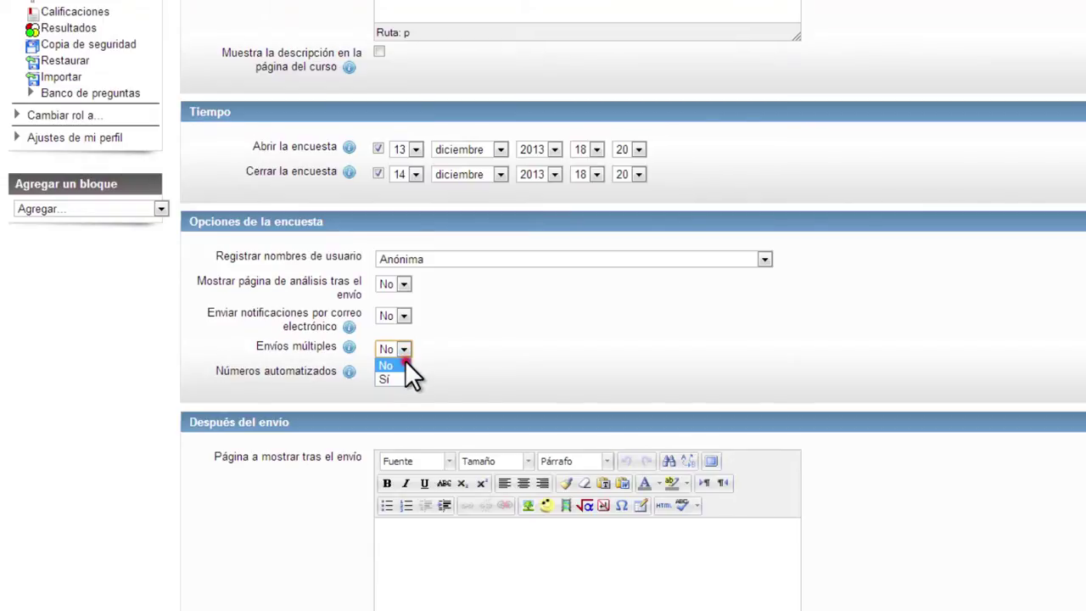
Write the after-submission text 'Muchas gracias por tu colaboración en la encuesta sobre Moodle. Tu opinión es necesaria para mejorar.'.
{"action": "left_click", "coordinate": [473, 346]}
{"action": "scroll", "coordinate": [473, 346], "scroll_direction": "down", "scroll_amount": 1}
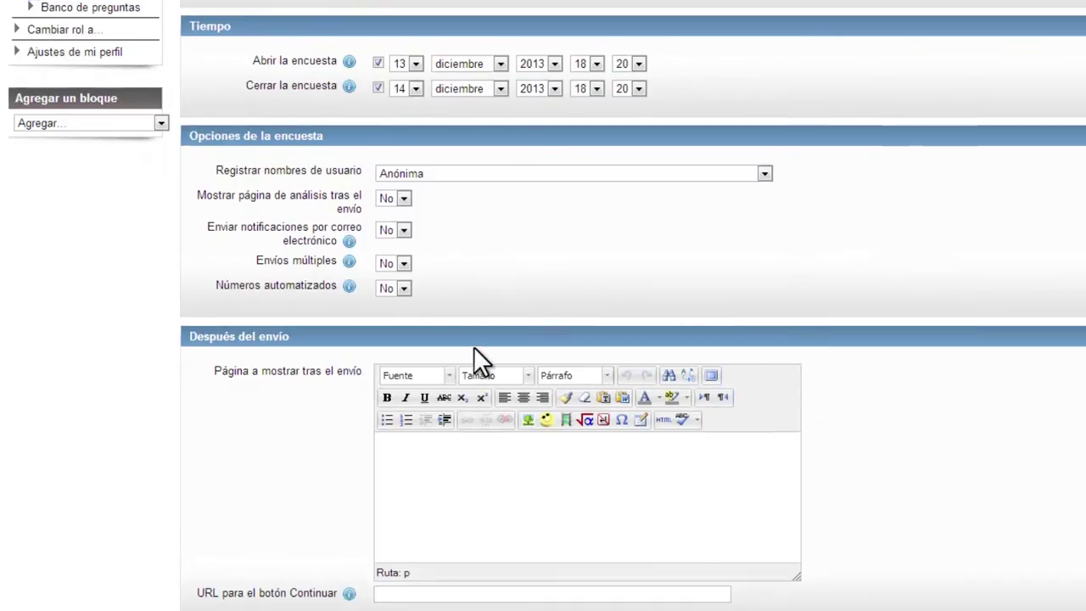
{"action": "scroll", "coordinate": [477, 332], "scroll_direction": "down", "scroll_amount": 1}
{"action": "scroll", "coordinate": [477, 331], "scroll_direction": "down", "scroll_amount": 1}
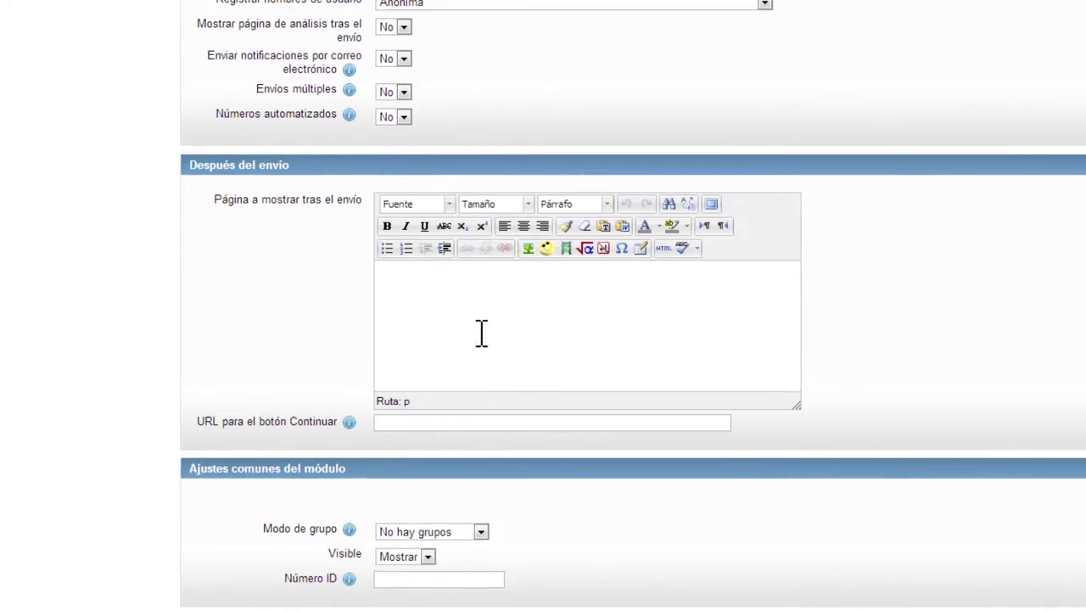
{"action": "scroll", "coordinate": [481, 332], "scroll_direction": "down", "scroll_amount": 1}
{"action": "left_click", "coordinate": [487, 202]}
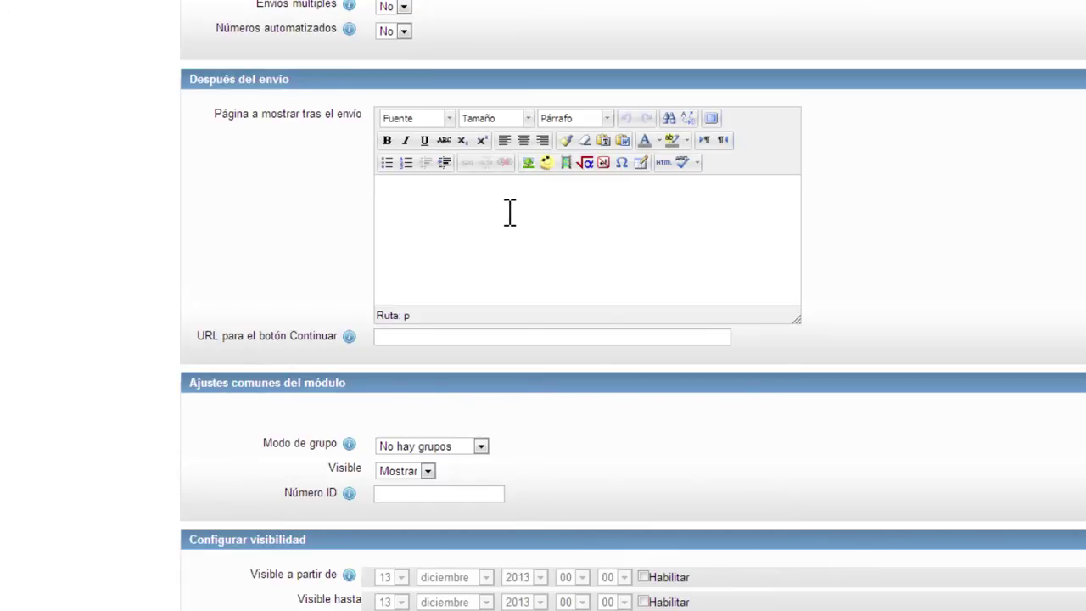
{"action": "type", "text": "Muchas gracias por tu colaboración en la encuestra"}
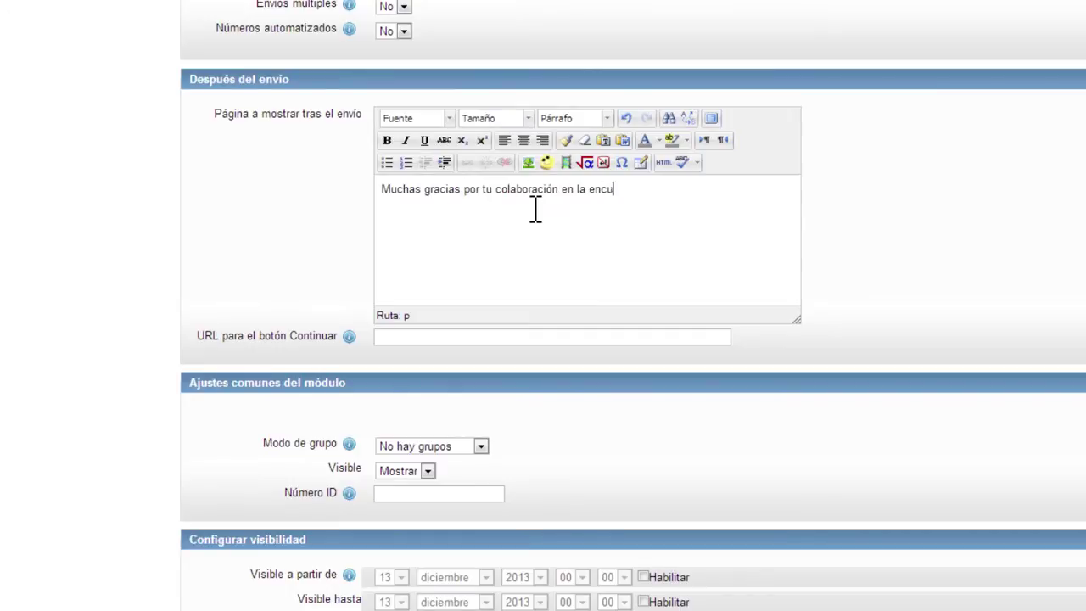
{"action": "key", "text": "BackSpace"}
{"action": "key", "text": "BackSpace"}
{"action": "key", "text": "BackSpace"}
{"action": "type", "text": "a sobre Moodle. "}
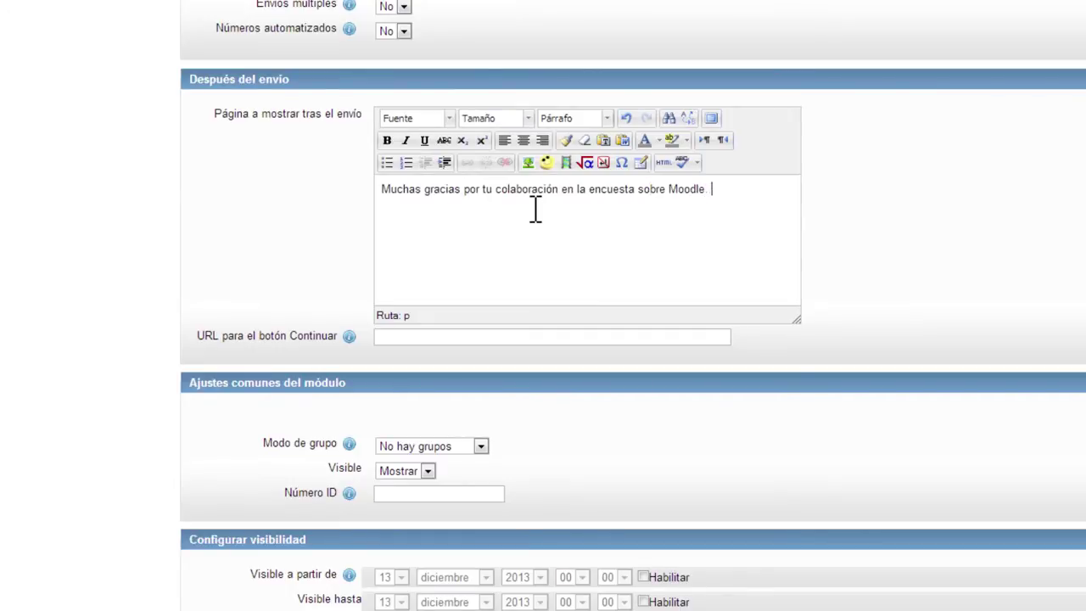
{"action": "type", "text": "Tu opinión es necesaria para mejorar."}
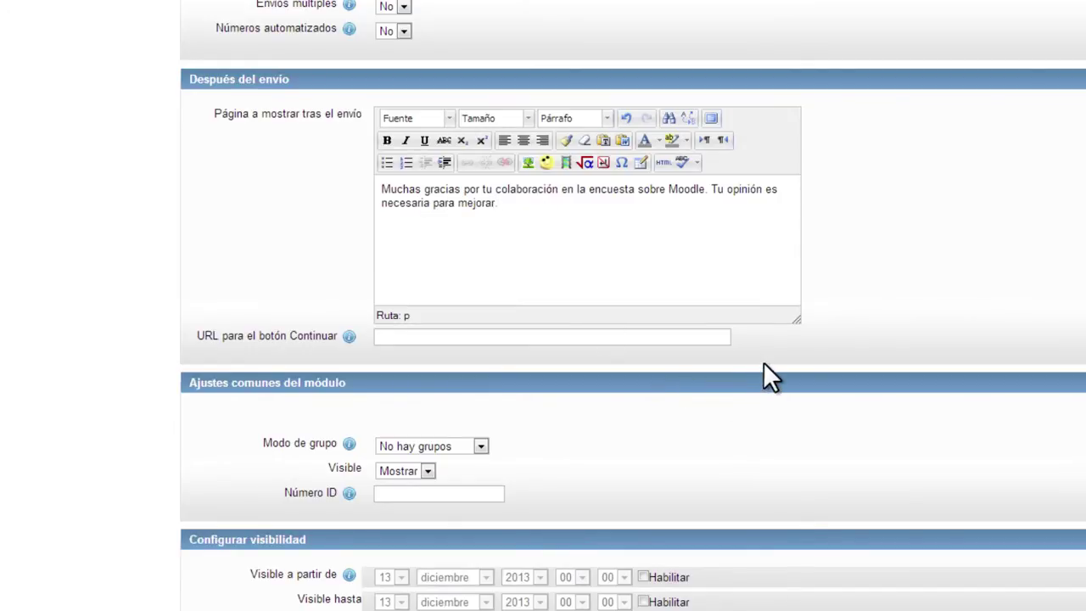
{"action": "scroll", "coordinate": [799, 350], "scroll_direction": "down", "scroll_amount": 2}
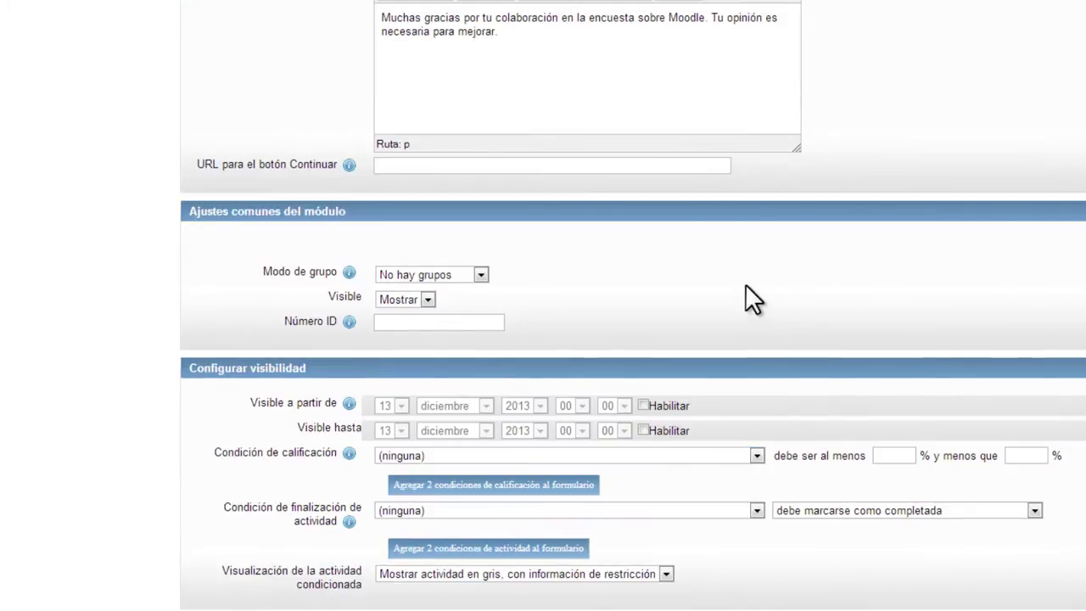
Set completion tracking to conditions, requiring viewing and feedback submission.
{"action": "scroll", "coordinate": [698, 266], "scroll_direction": "down", "scroll_amount": 1}
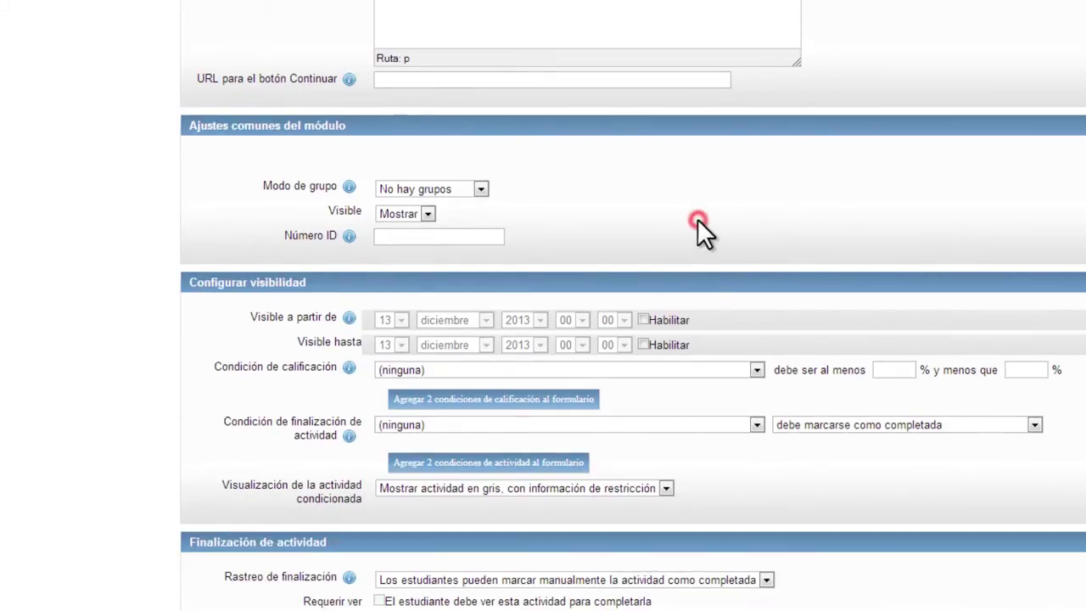
{"action": "scroll", "coordinate": [698, 219], "scroll_direction": "down", "scroll_amount": 1}
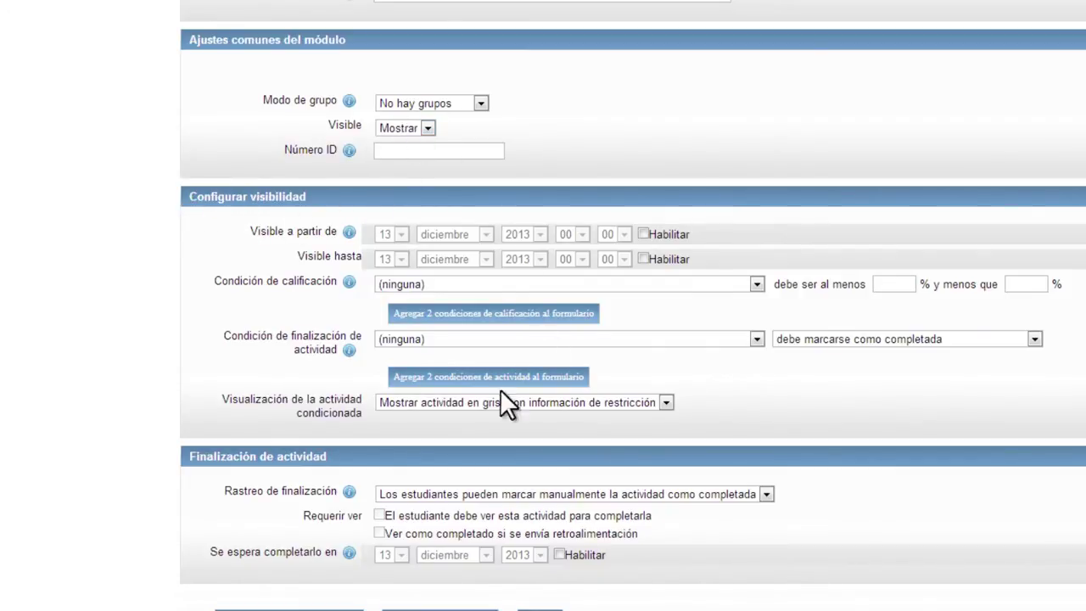
{"action": "scroll", "coordinate": [690, 251], "scroll_direction": "down", "scroll_amount": 1}
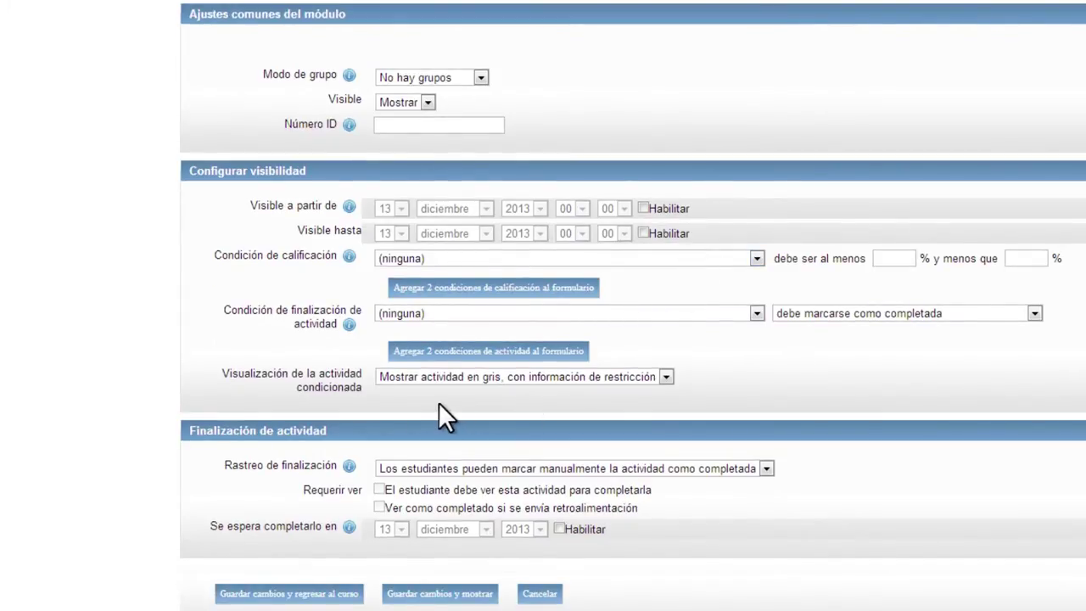
{"action": "left_click", "coordinate": [497, 465]}
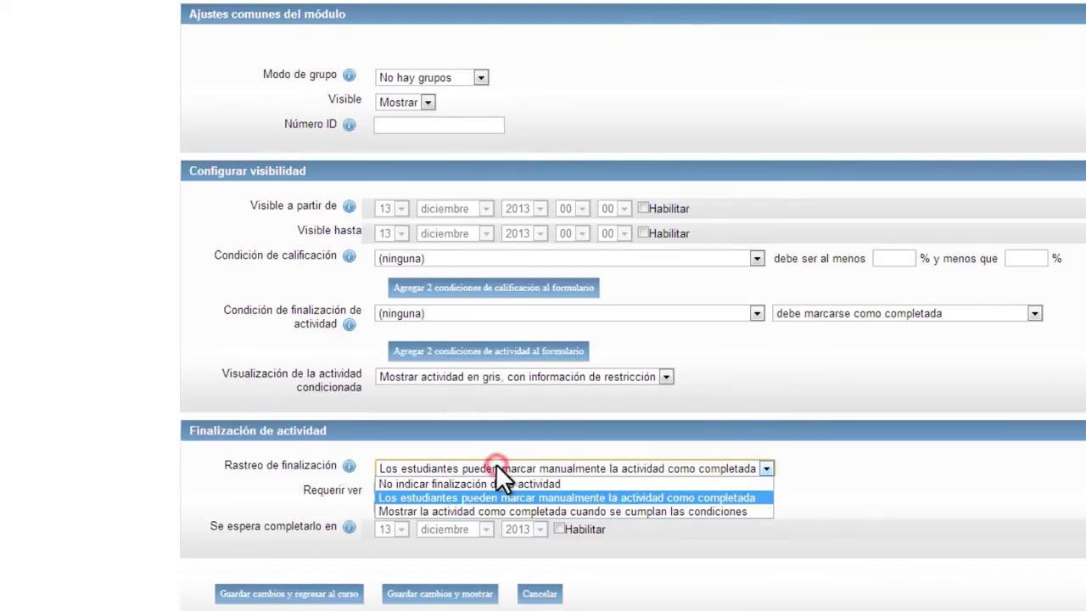
{"action": "left_click", "coordinate": [496, 511]}
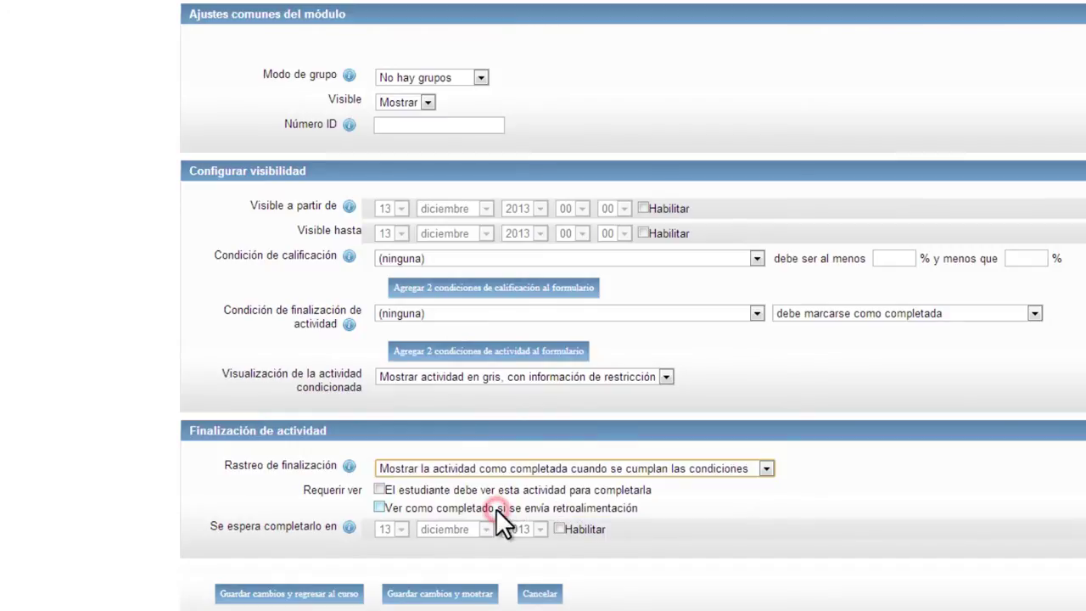
{"action": "left_click", "coordinate": [380, 489]}
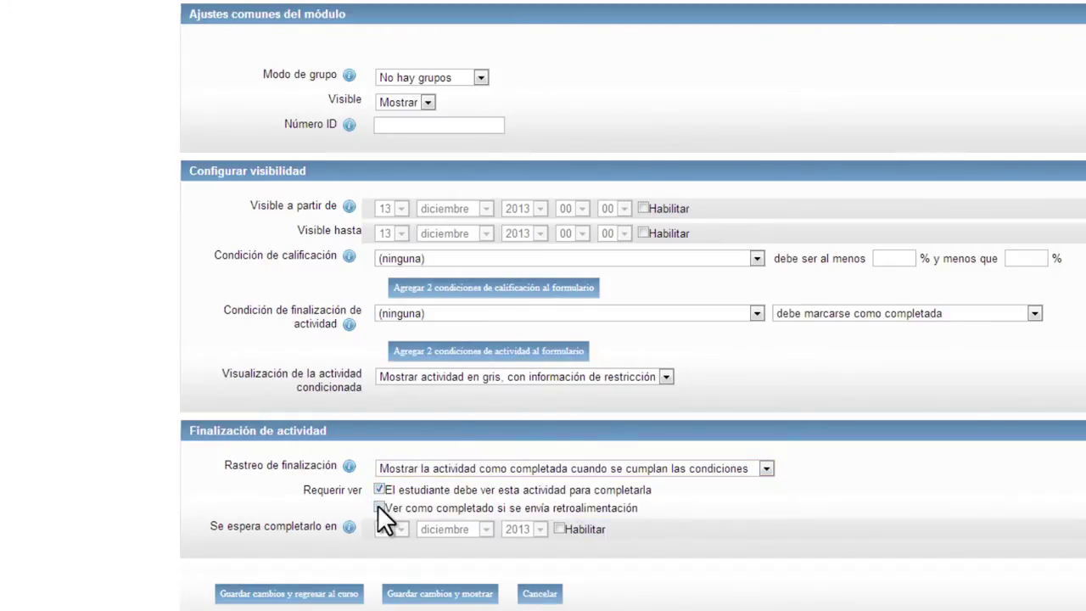
{"action": "left_click", "coordinate": [380, 507]}
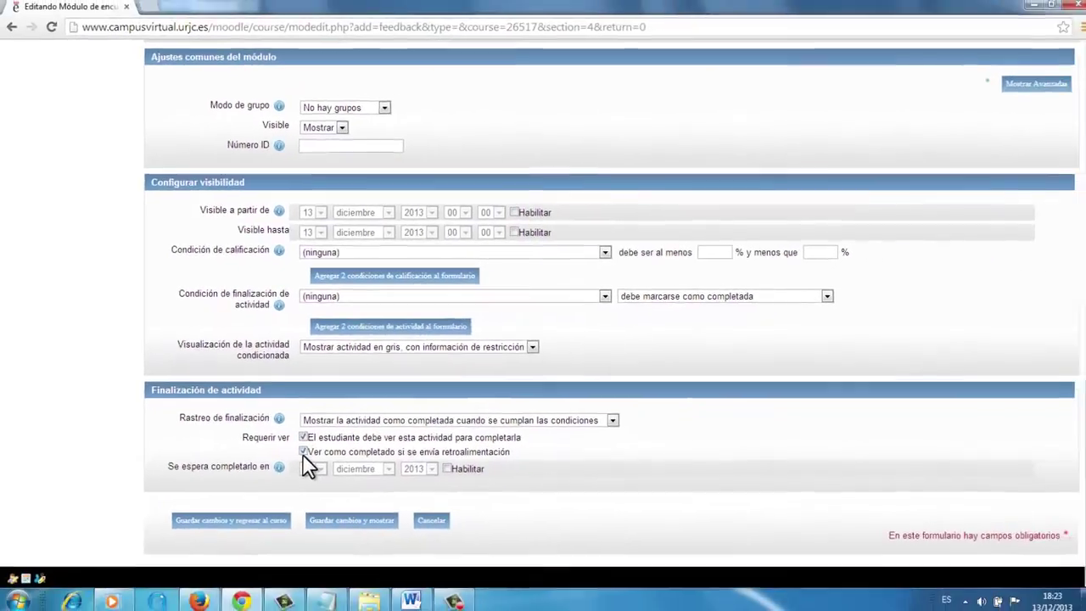
Save the survey, return to the course and open 'Encuesta valoración Moodle'.
{"action": "left_click", "coordinate": [238, 528]}
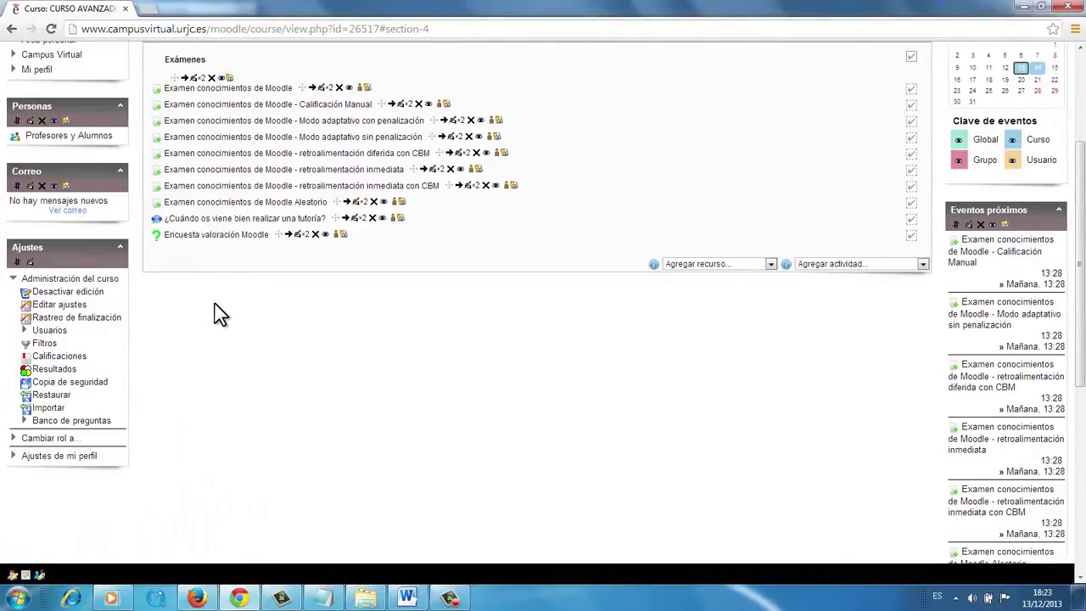
{"action": "left_click", "coordinate": [217, 237]}
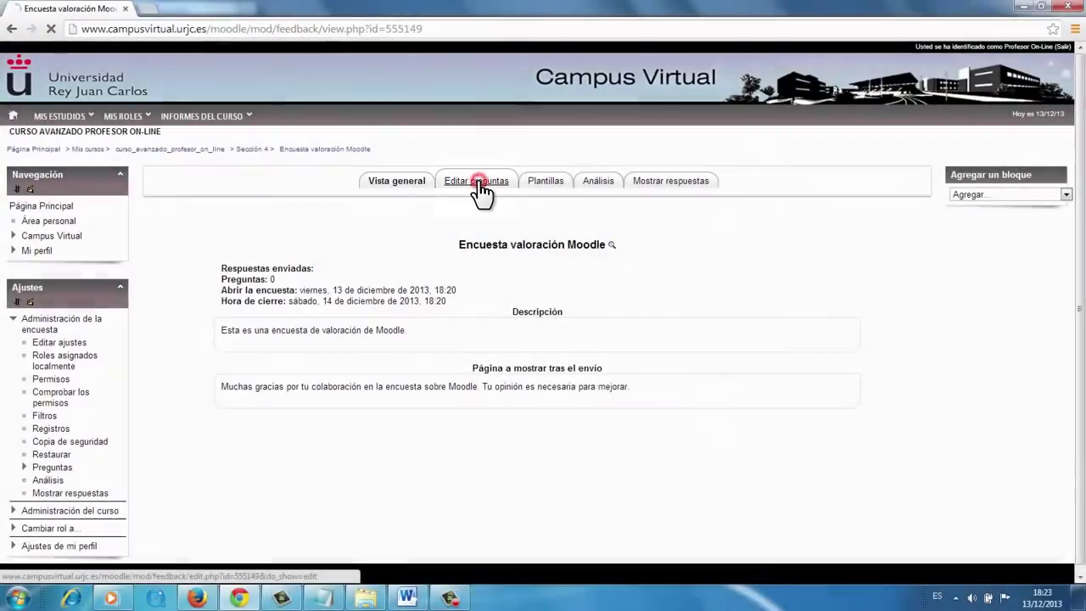
In Editar preguntas, add an Etiqueta item reading 'Primera parte de la encuesta' and save it.
{"action": "left_click", "coordinate": [477, 181]}
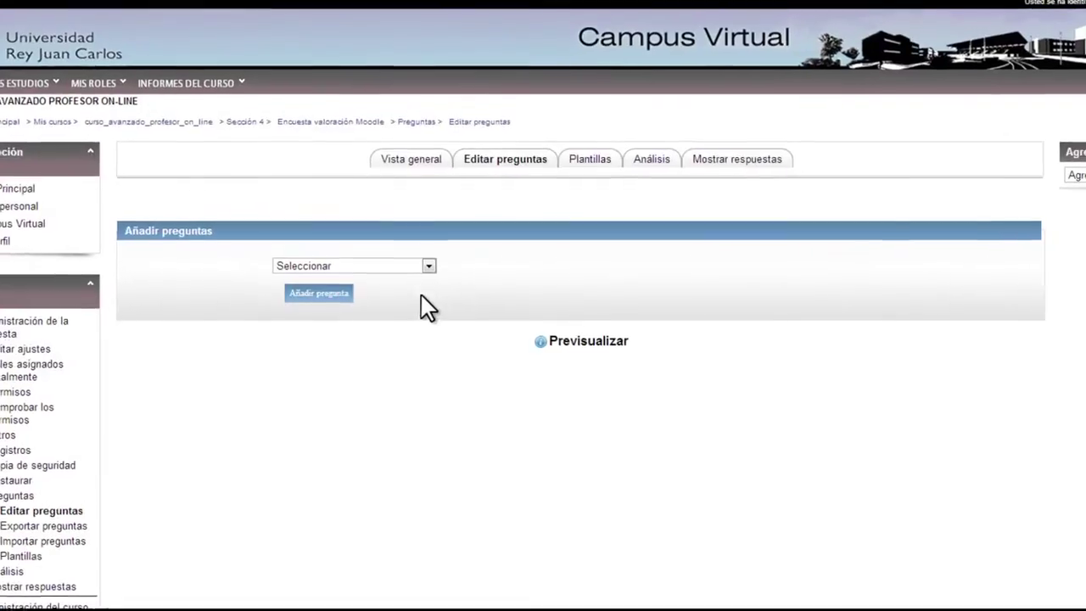
{"action": "left_click", "coordinate": [428, 267]}
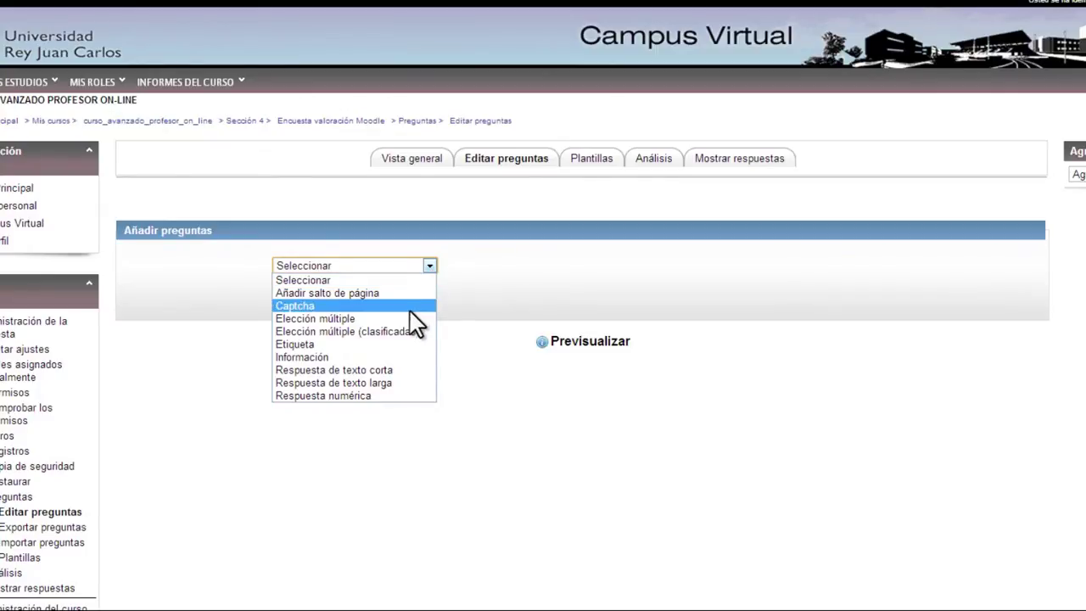
{"action": "left_click", "coordinate": [408, 344]}
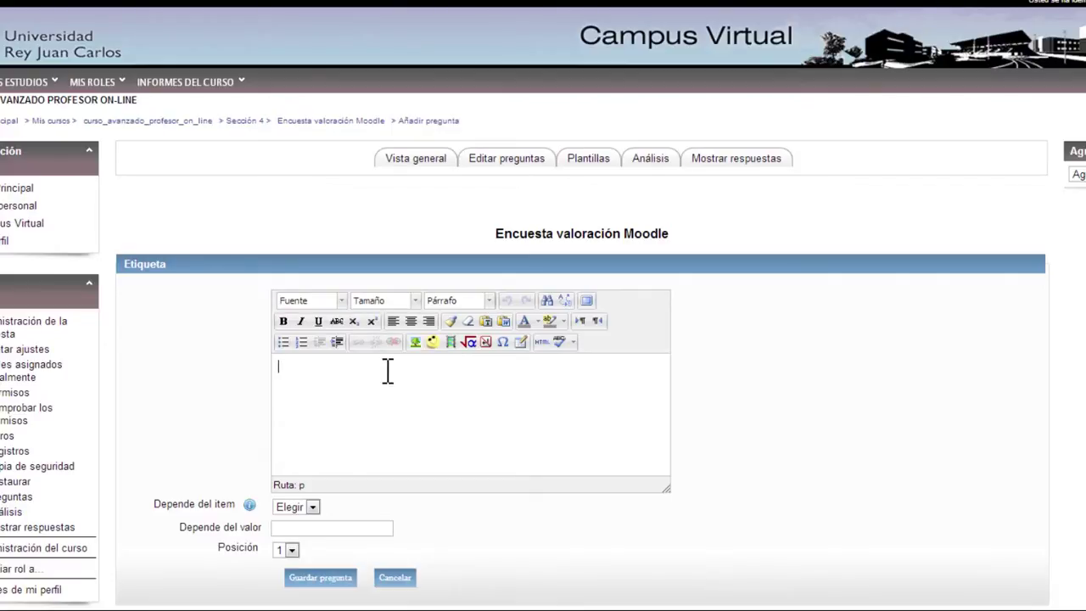
{"action": "type", "text": "Primera parte de "}
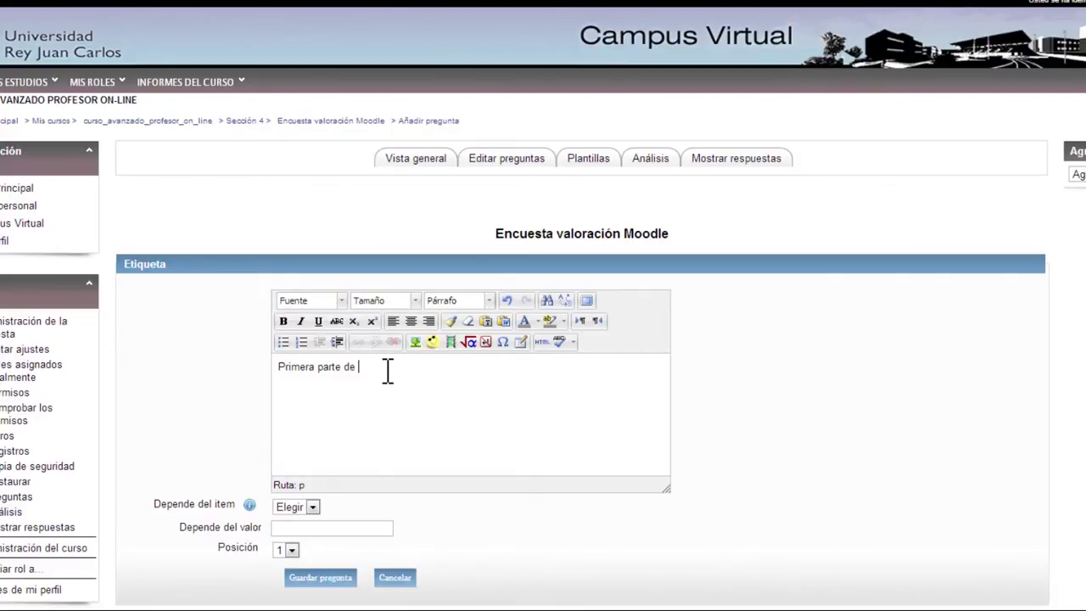
{"action": "type", "text": "la encuesta"}
{"action": "scroll", "coordinate": [456, 461], "scroll_direction": "down", "scroll_amount": 1}
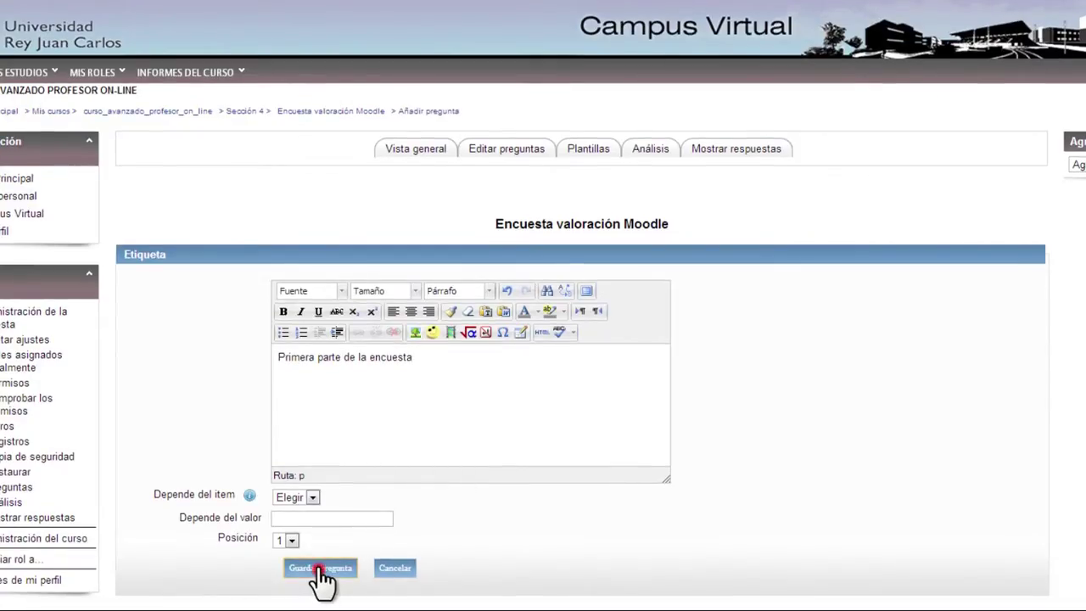
{"action": "left_click", "coordinate": [321, 568]}
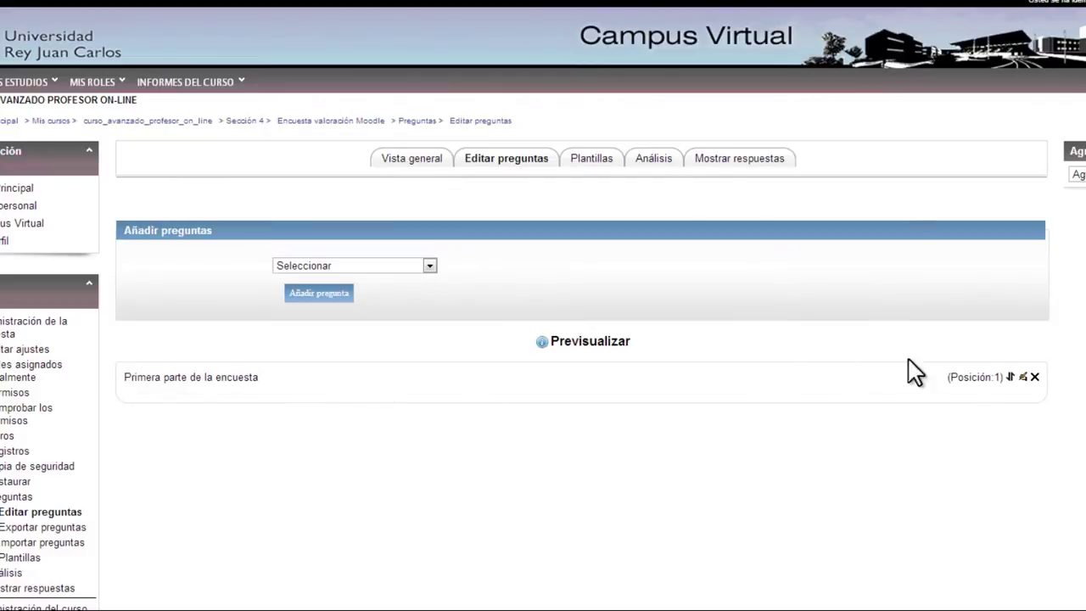
Start an Elección múltiple item asking '¿Qué te han parecido los exámenes en Moodle?', labelled Pregunta 1.
{"action": "left_click", "coordinate": [233, 381]}
{"action": "left_click", "coordinate": [429, 267]}
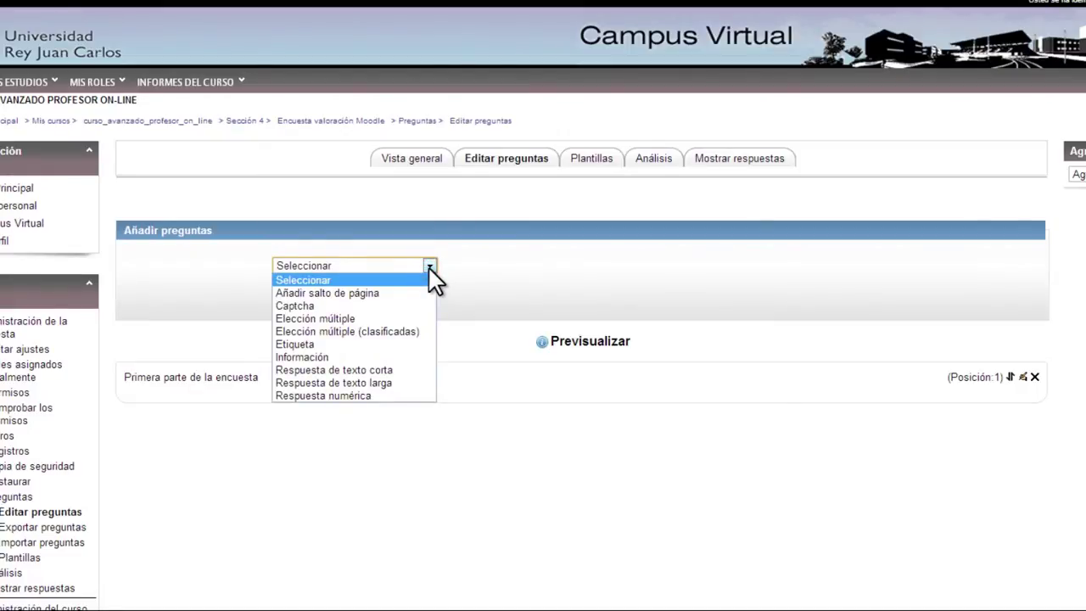
{"action": "left_click", "coordinate": [348, 318]}
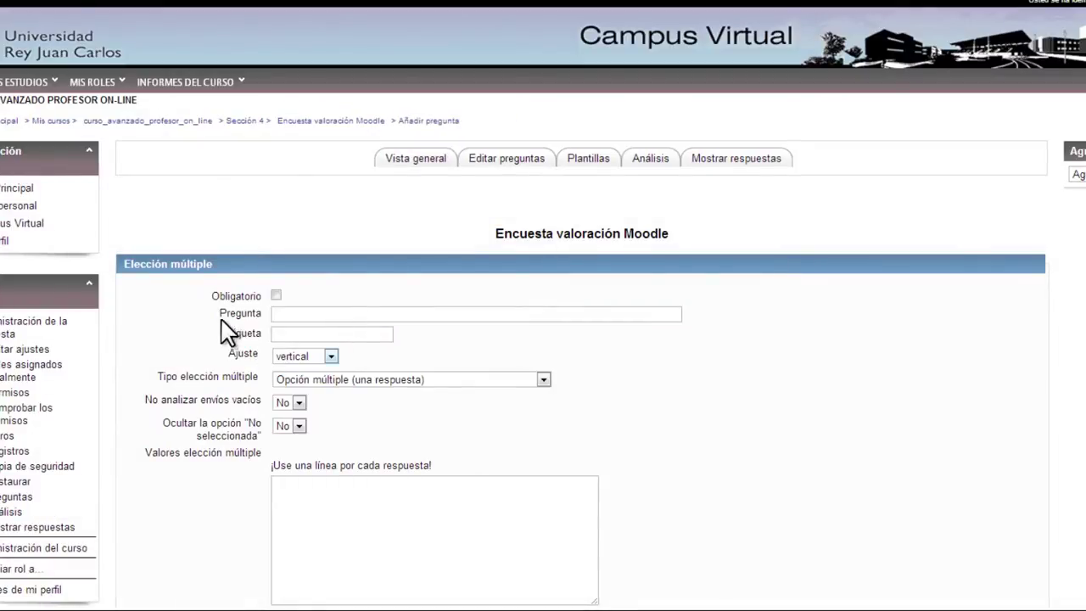
{"action": "left_click", "coordinate": [285, 315]}
{"action": "type", "text": "¿?"}
{"action": "type", "text": "Qué te han "}
{"action": "type", "text": "parecido los ex"}
{"action": "type", "text": "ámenes en Moodle?"}
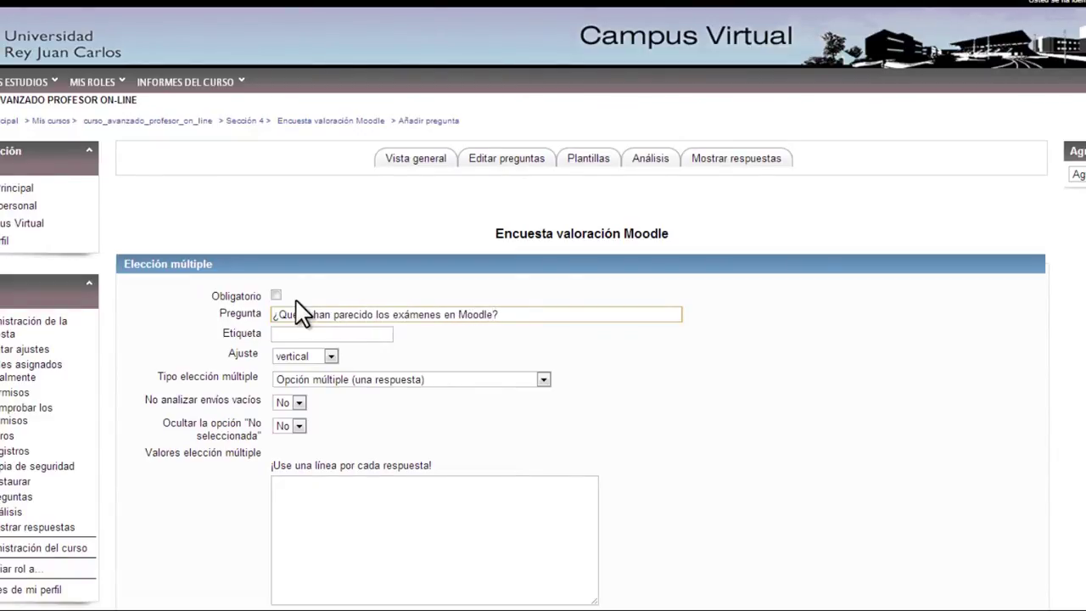
{"action": "left_click", "coordinate": [299, 334]}
{"action": "type", "text": "Pregunta 1"}
Keep single-answer type, set 'No analizar envíos vacíos' to Sí, keep No seleccionada visible.
{"action": "left_click", "coordinate": [480, 382]}
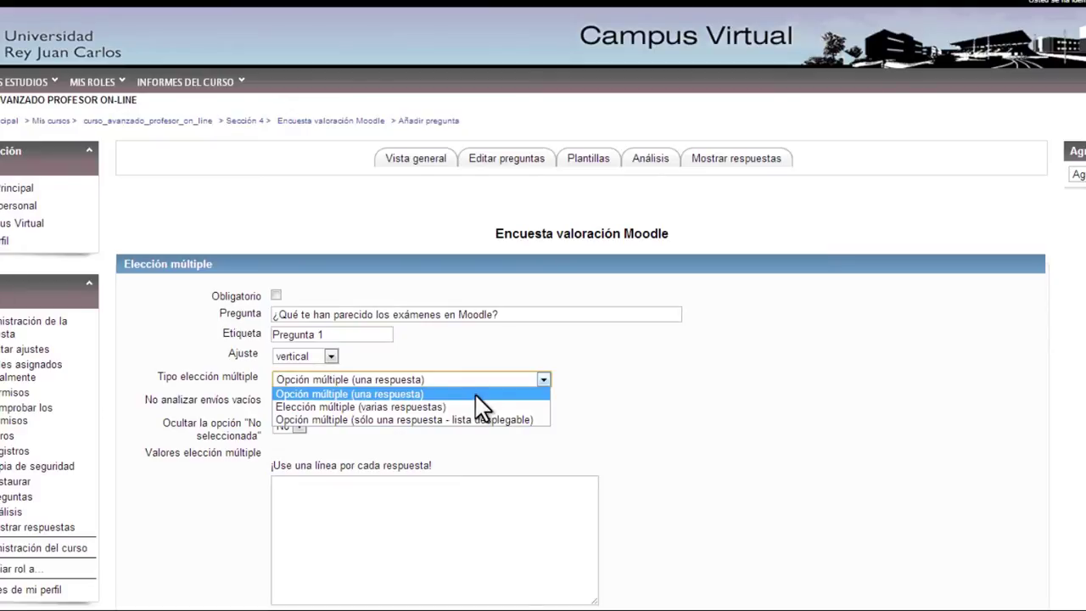
{"action": "left_click", "coordinate": [476, 394]}
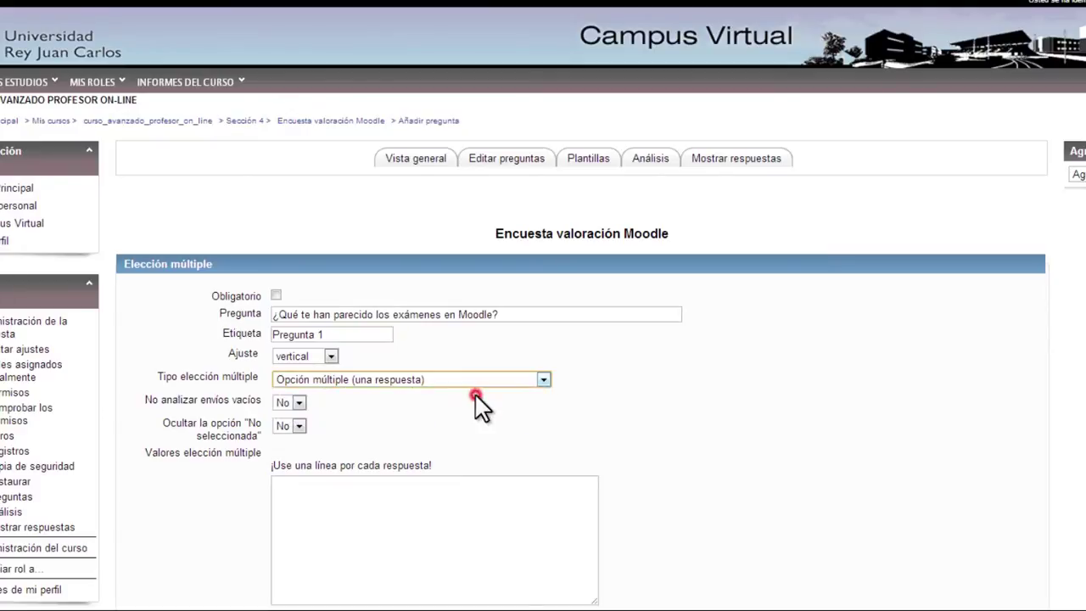
{"action": "left_click", "coordinate": [299, 404]}
{"action": "left_click", "coordinate": [289, 431]}
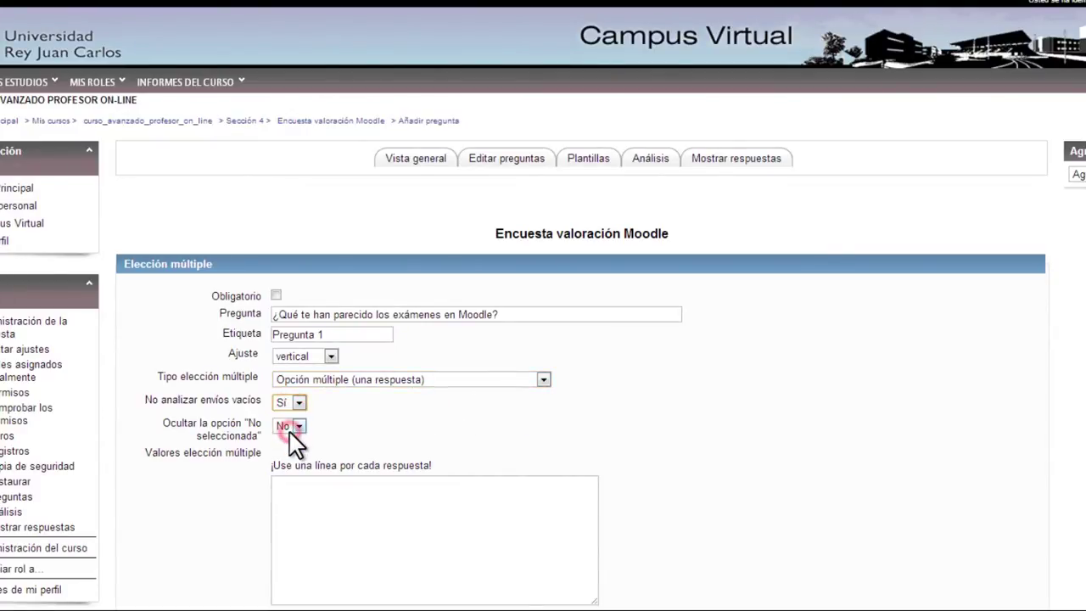
{"action": "left_click", "coordinate": [381, 414]}
{"action": "scroll", "coordinate": [381, 412], "scroll_direction": "down", "scroll_amount": 2}
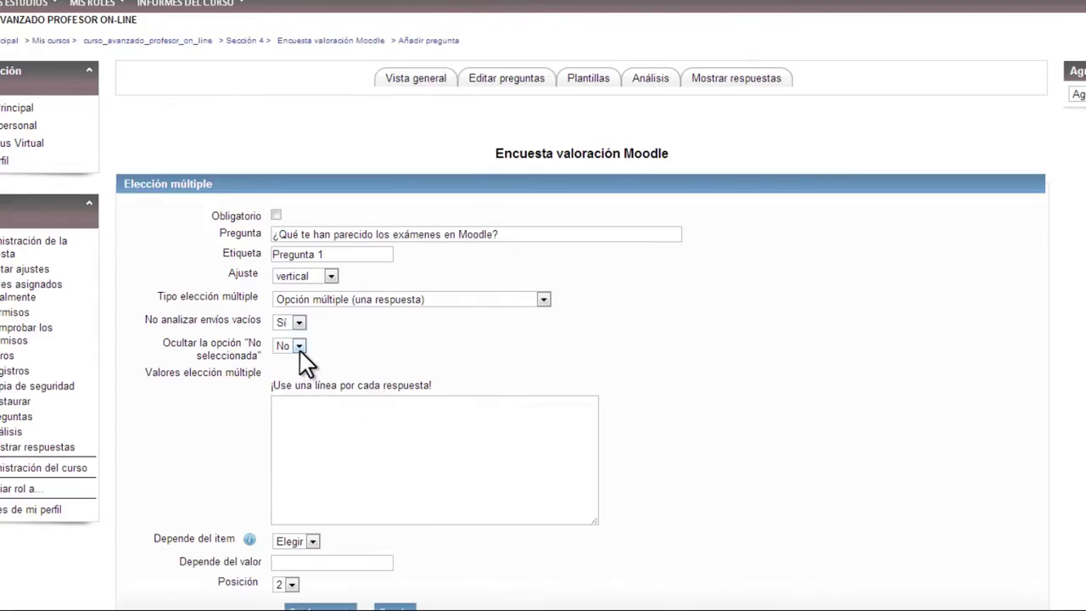
{"action": "left_click", "coordinate": [299, 347]}
{"action": "left_click", "coordinate": [296, 360]}
{"action": "scroll", "coordinate": [512, 332], "scroll_direction": "down", "scroll_amount": 1}
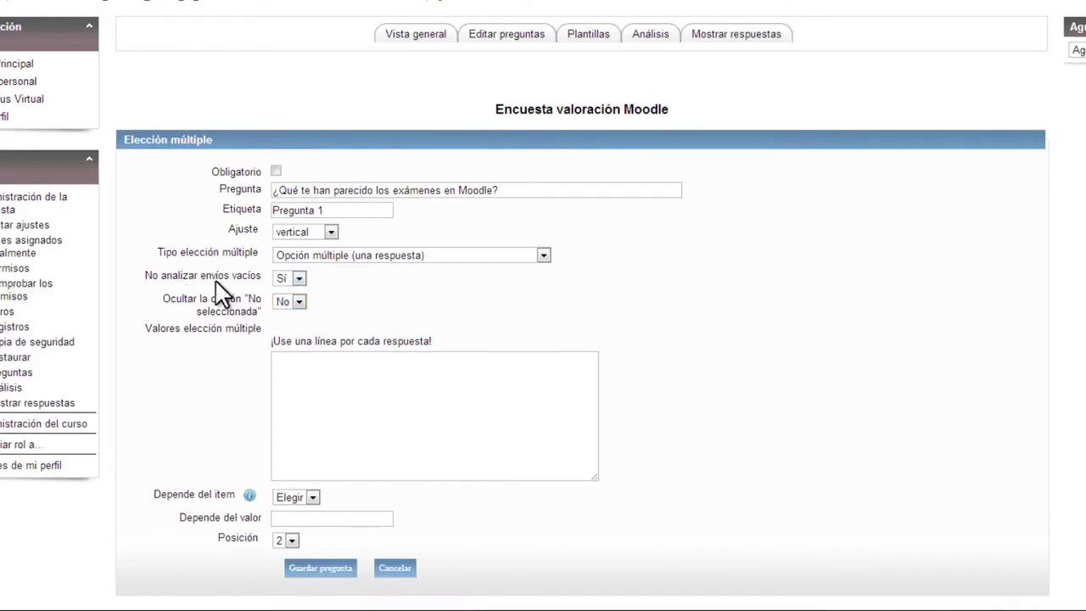
Enter answers 'Muy útiles', 'Útiles', 'Normal, no se si los utilizaría', 'Complejos', 'Muy complejos, no me voy a entretener en esto'.
{"action": "left_click", "coordinate": [342, 365]}
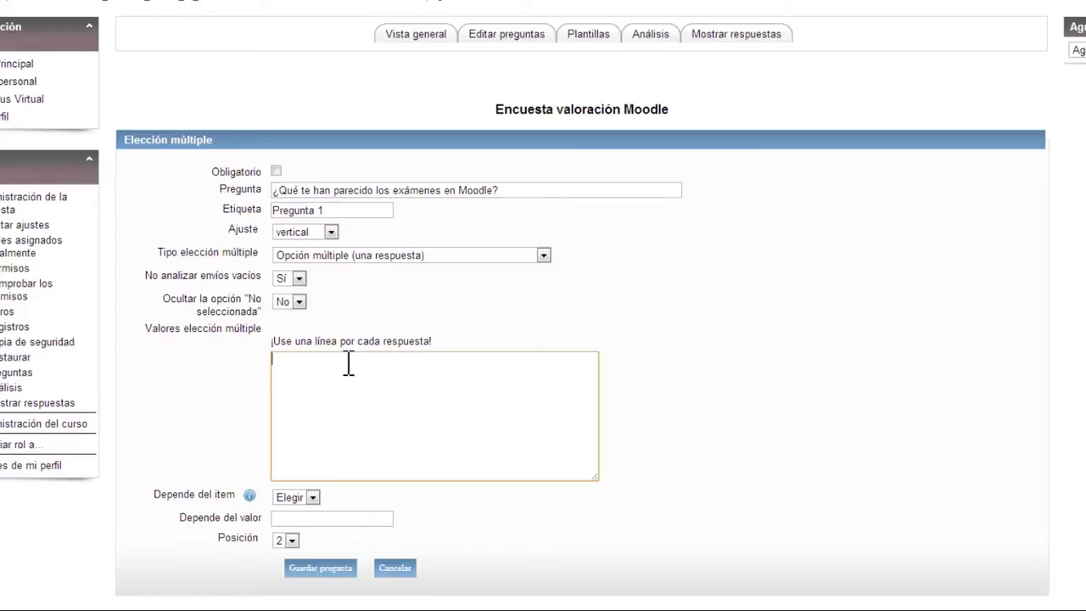
{"action": "type", "text": "Muy útil"}
{"action": "type", "text": "es "}
{"action": "type", "text": "Útiles"}
{"action": "key", "text": "Return"}
{"action": "type", "text": "Normal, no se si los utilizaría"}
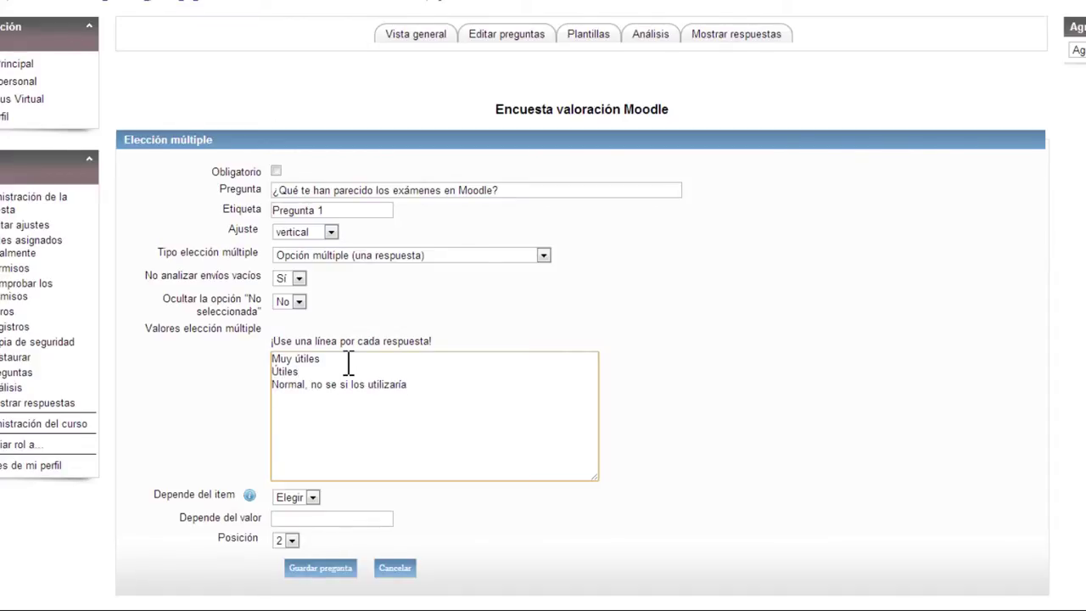
{"action": "key", "text": "Return"}
{"action": "type", "text": "Complejos"}
{"action": "key", "text": "Return"}
{"action": "type", "text": "Muy comple"}
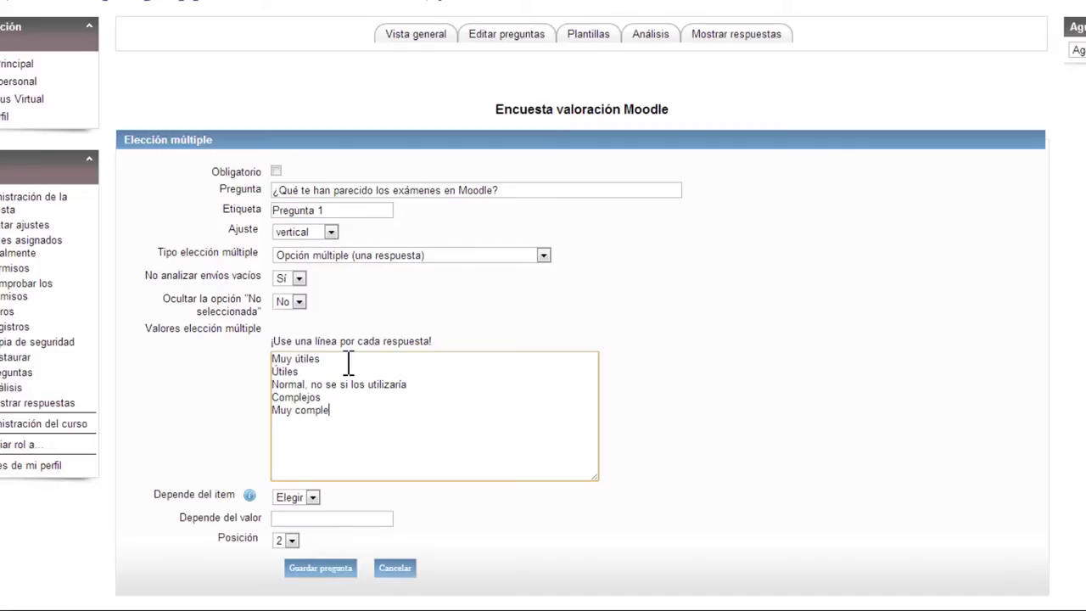
{"action": "type", "text": "jos, no me voy a entretener en esto"}
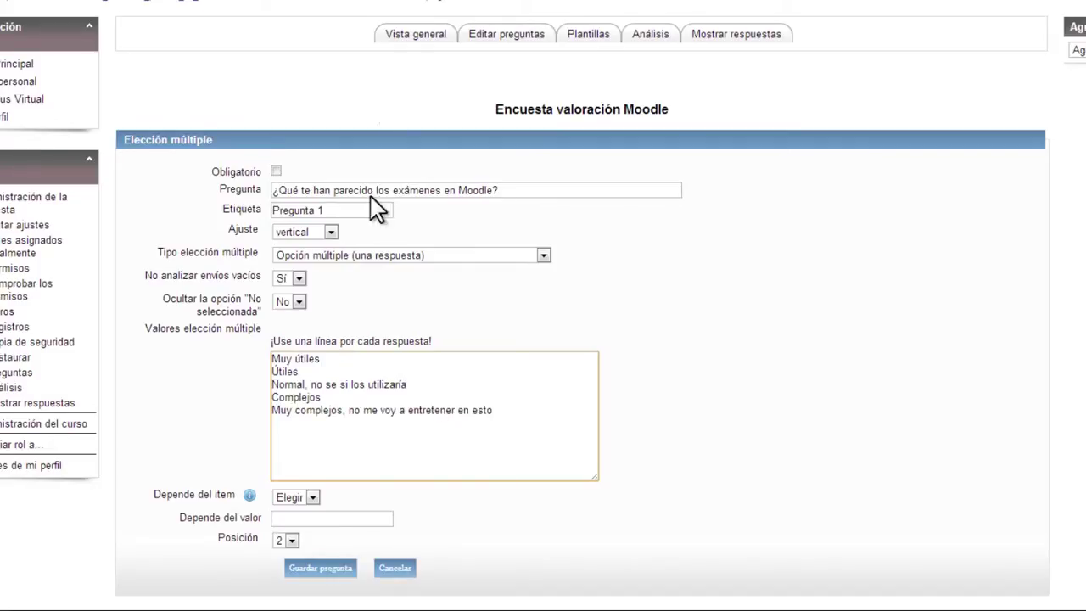
Save the exams question, then add long-text question '¿Qué has encontrado menos útil en Moodle?' labelled Pregunta 2.
{"action": "left_click", "coordinate": [328, 582]}
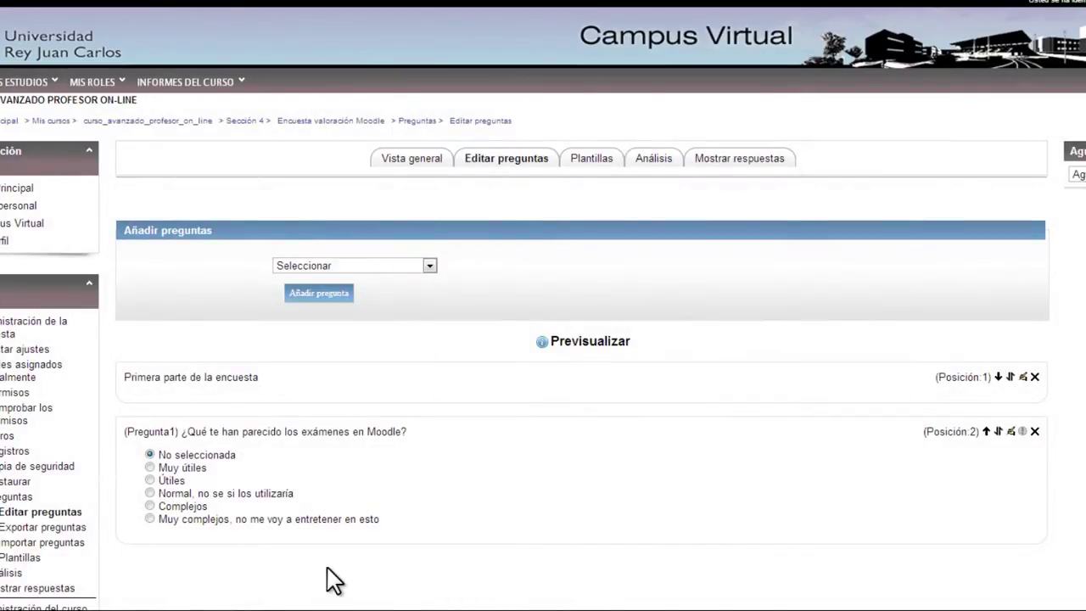
{"action": "left_click", "coordinate": [421, 270]}
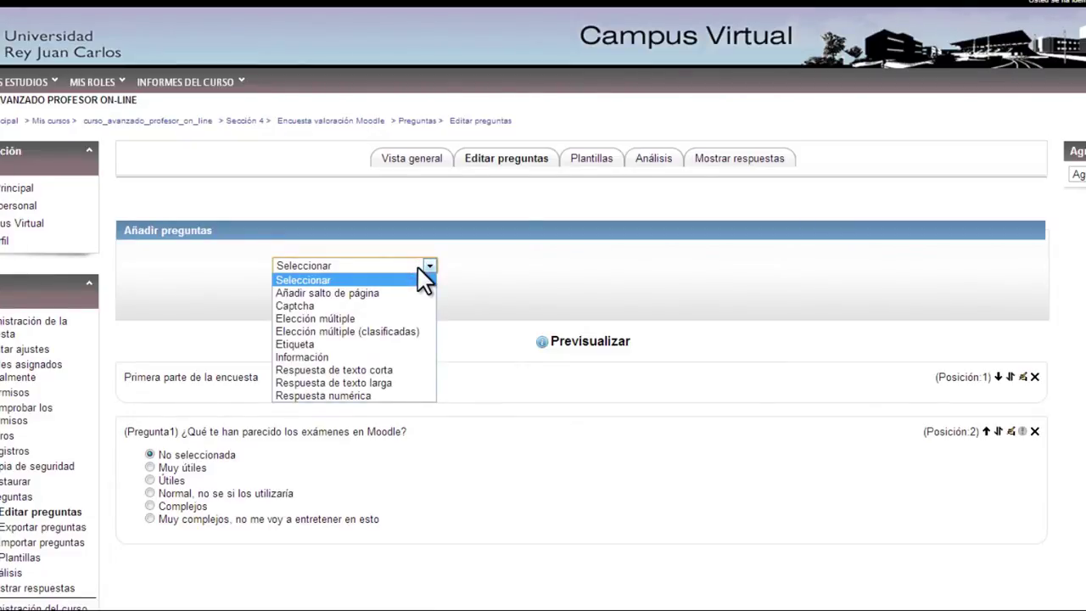
{"action": "left_click", "coordinate": [387, 384]}
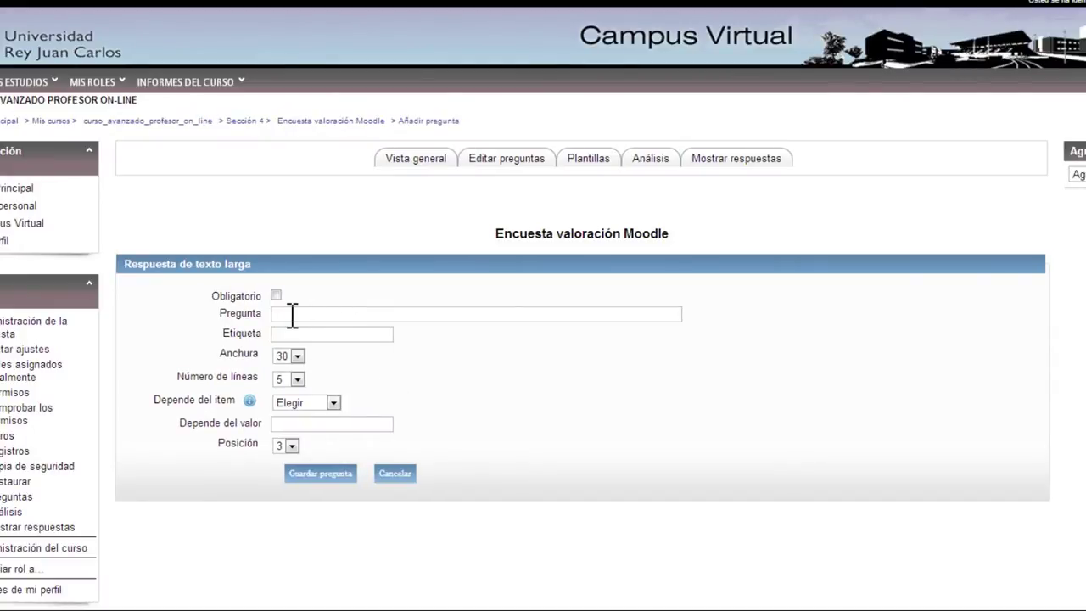
{"action": "left_click", "coordinate": [292, 316]}
{"action": "type", "text": "¿?"}
{"action": "type", "text": "Qué has encontrado menos útil"}
{"action": "type", "text": " en Moodle?"}
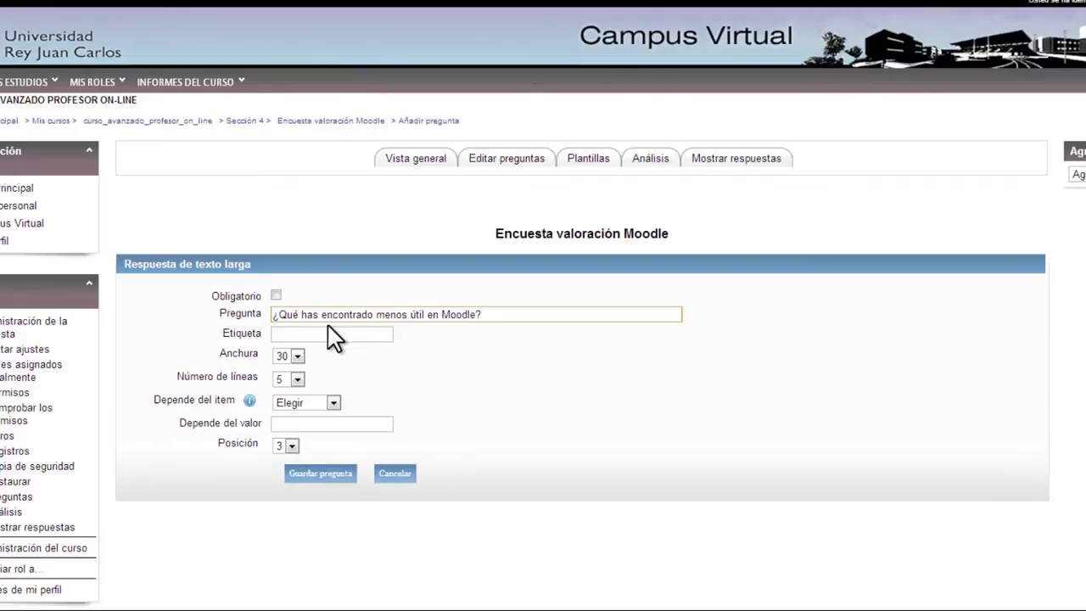
{"action": "left_click", "coordinate": [331, 334]}
{"action": "type", "text": "Pregunta 2"}
{"action": "left_click", "coordinate": [329, 473]}
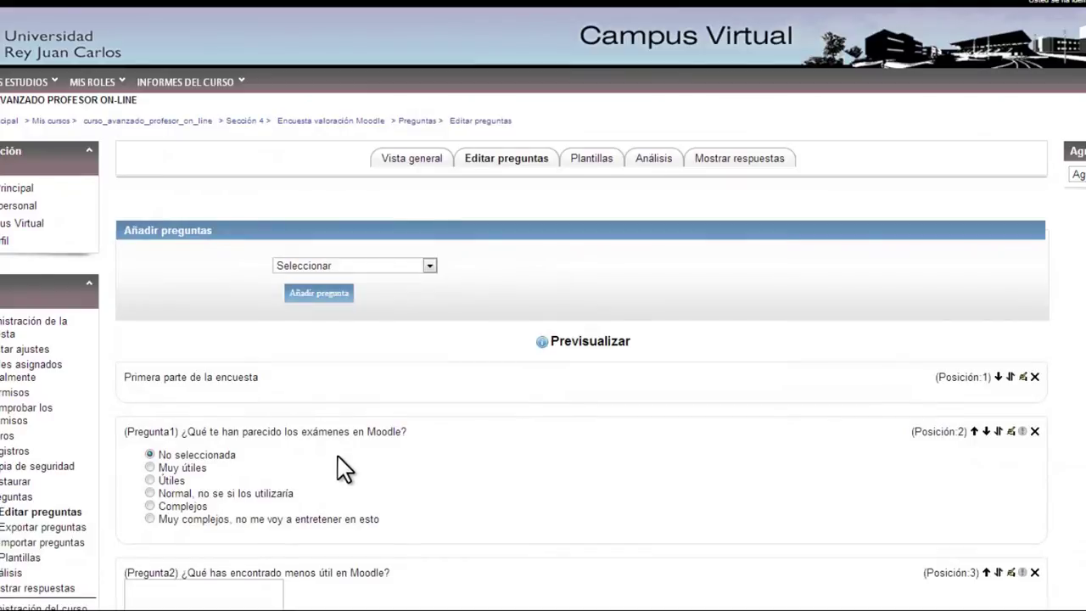
Add numeric question '¿Qué puntuación le pones a Moodle?' labelled Pregunta, range 1 to 10, and save it.
{"action": "left_click", "coordinate": [430, 266]}
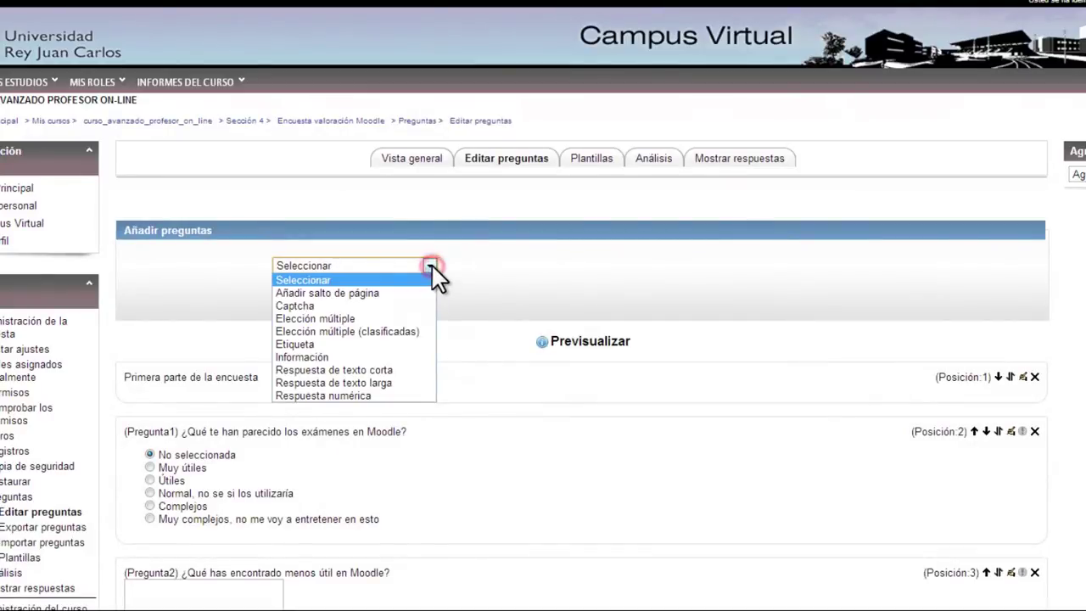
{"action": "left_click", "coordinate": [371, 396]}
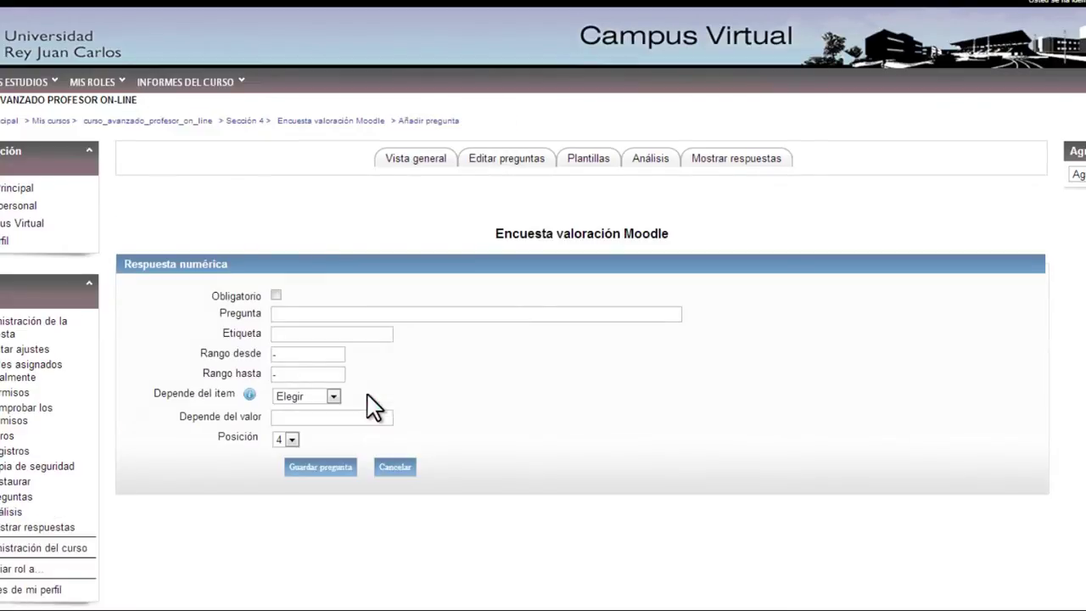
{"action": "left_click", "coordinate": [365, 314]}
{"action": "type", "text": "¿?"}
{"action": "type", "text": "Qué puntuación le pones a Moodl"}
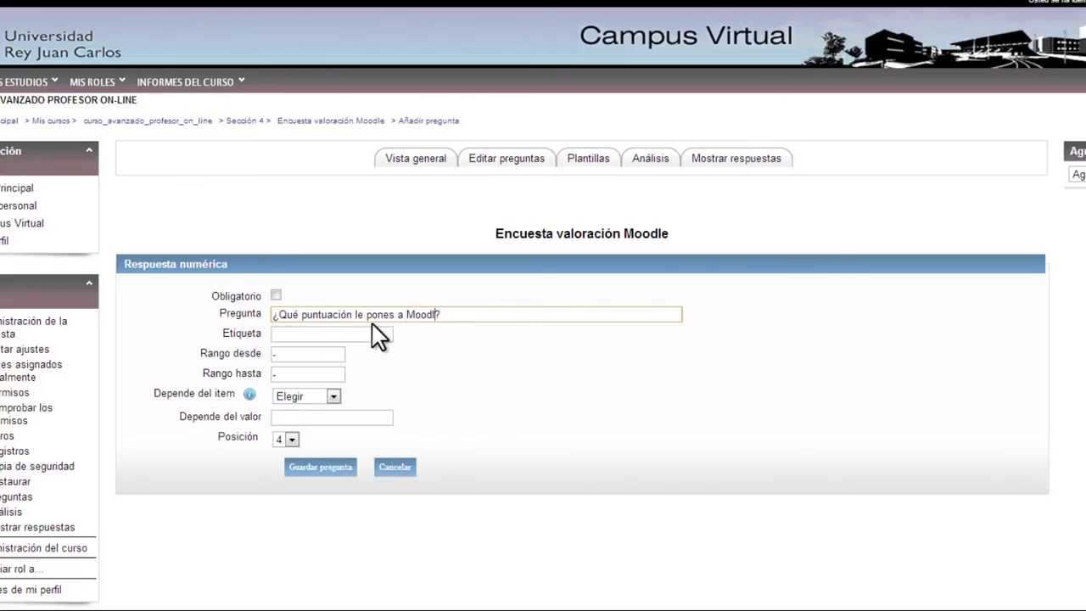
{"action": "type", "text": "e"}
{"action": "left_click", "coordinate": [311, 334]}
{"action": "type", "text": "Pregunt"}
{"action": "left_click", "coordinate": [310, 356]}
{"action": "key", "text": "Tab"}
{"action": "type", "text": "10"}
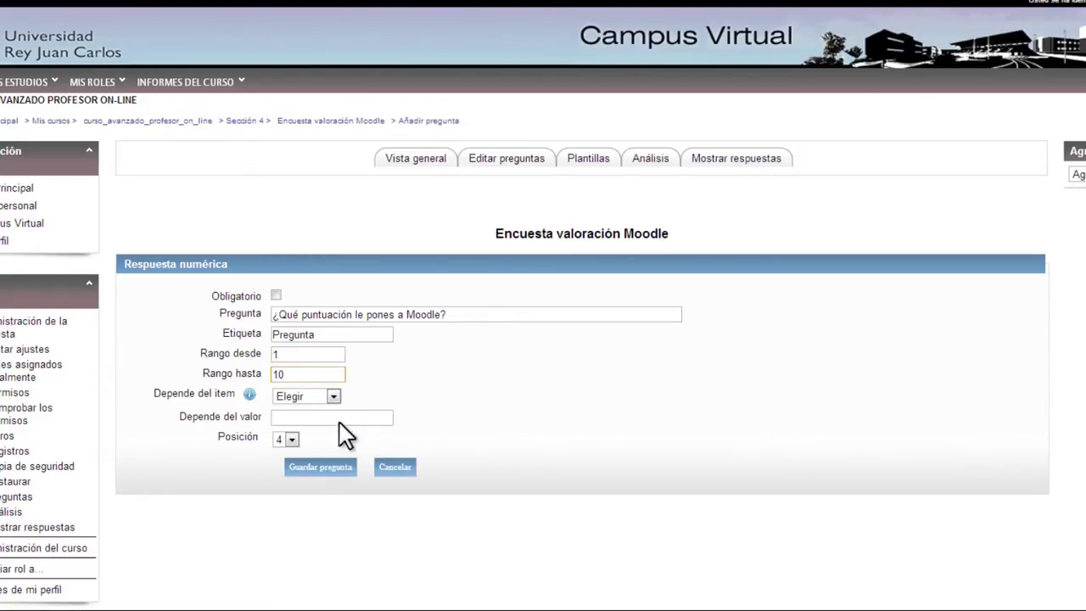
{"action": "left_click", "coordinate": [333, 469]}
{"action": "left_click", "coordinate": [504, 439]}
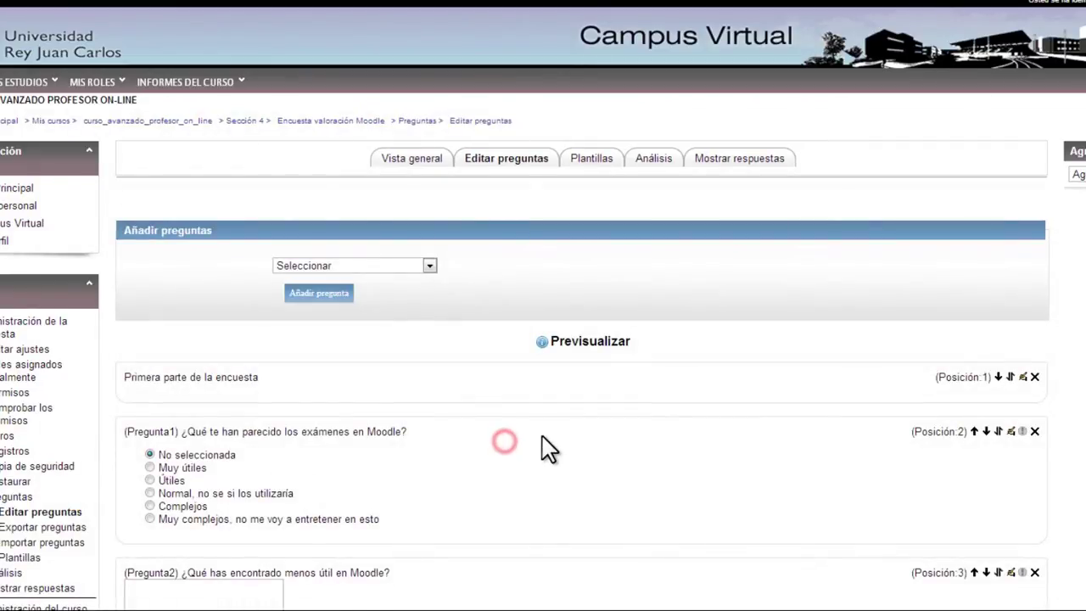
Check the question list, then return to the 'Encuesta valoración Moodle' overview showing 3 questions.
{"action": "scroll", "coordinate": [549, 449], "scroll_direction": "down", "scroll_amount": 3}
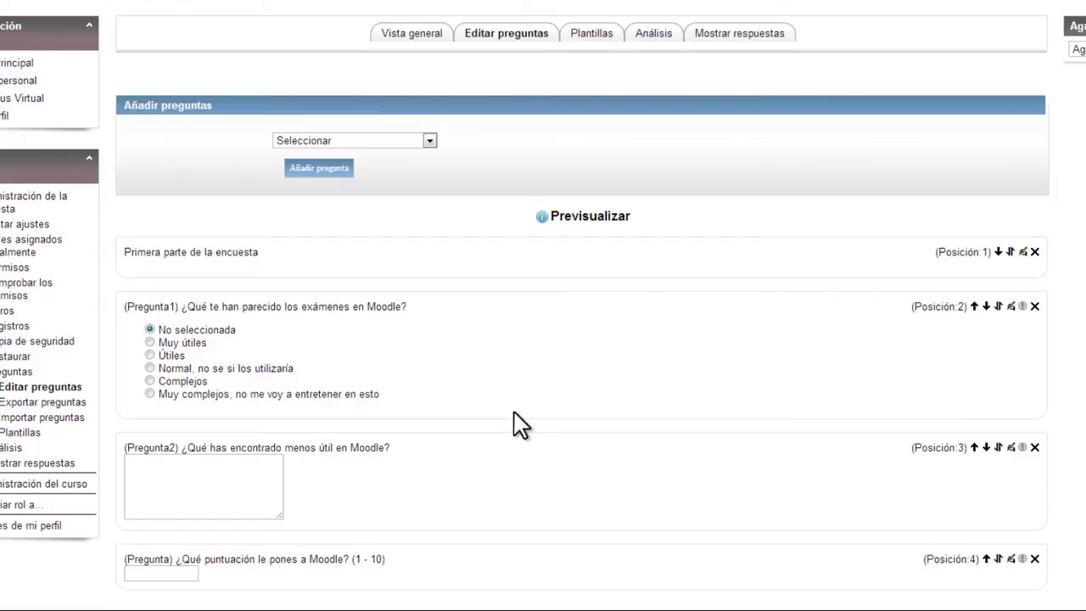
{"action": "left_click", "coordinate": [515, 415]}
{"action": "left_click", "coordinate": [514, 403]}
{"action": "scroll", "coordinate": [527, 390], "scroll_direction": "up", "scroll_amount": 2}
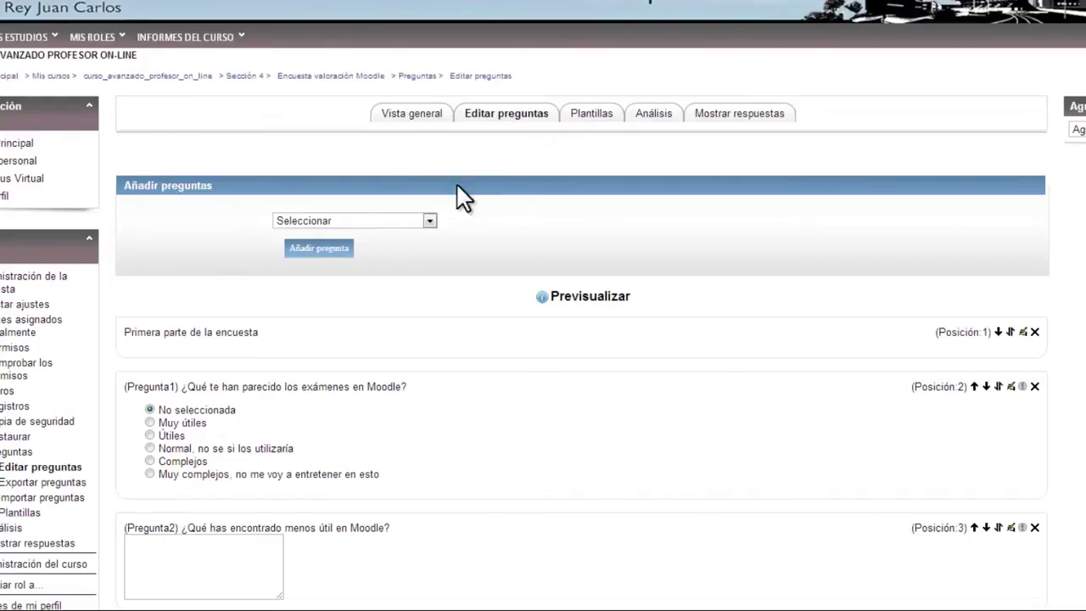
{"action": "left_click", "coordinate": [419, 128]}
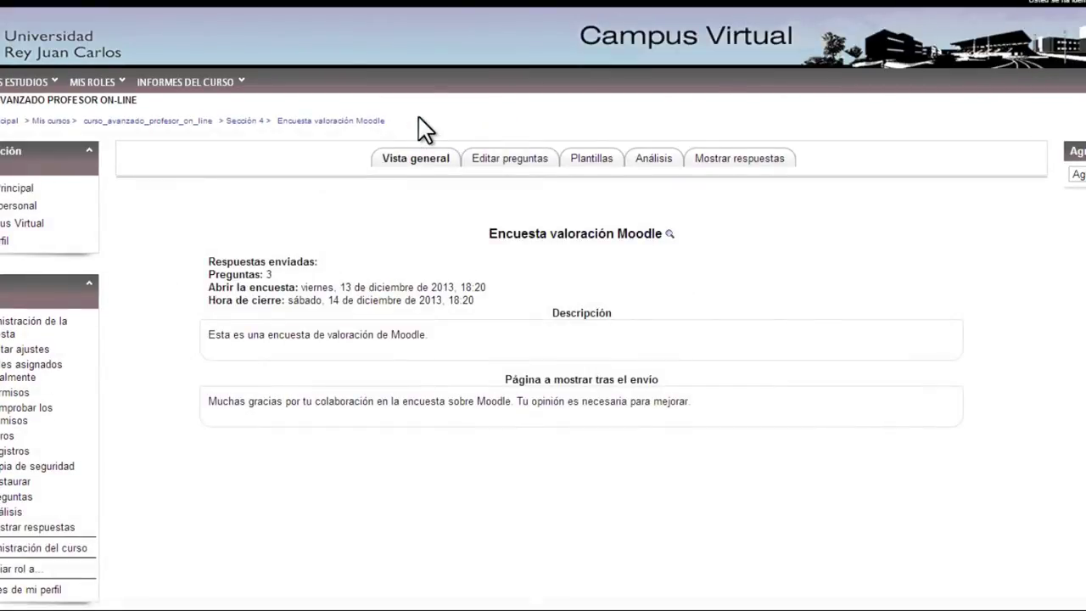
{"action": "left_click", "coordinate": [412, 443]}
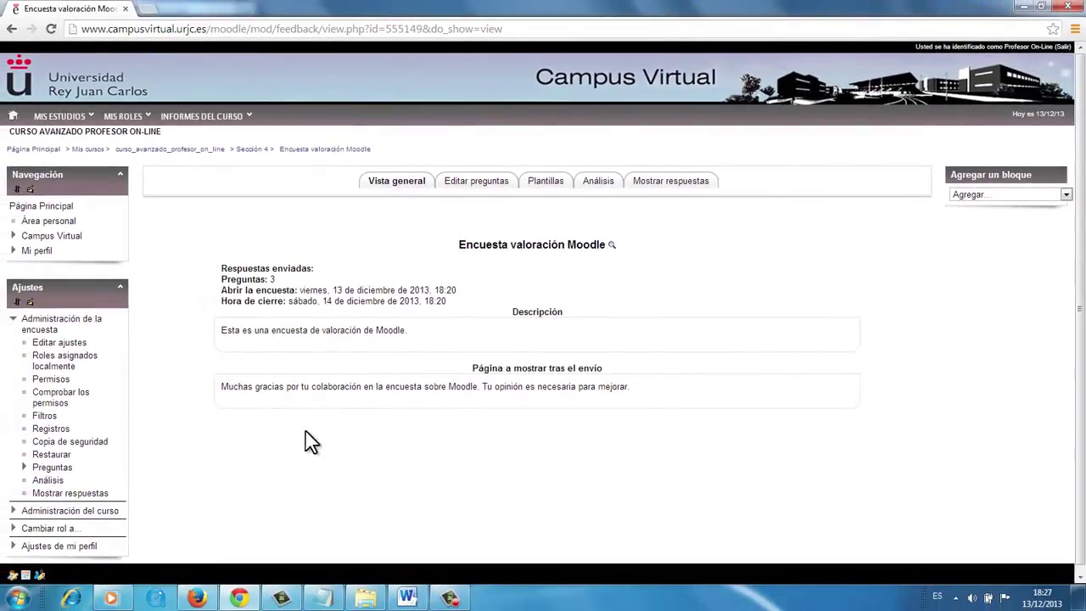
In Firefox, sign in with the student account and open the survey in CURSO AVANZADO PROFESOR ON-LINE.
{"action": "left_click", "coordinate": [202, 597]}
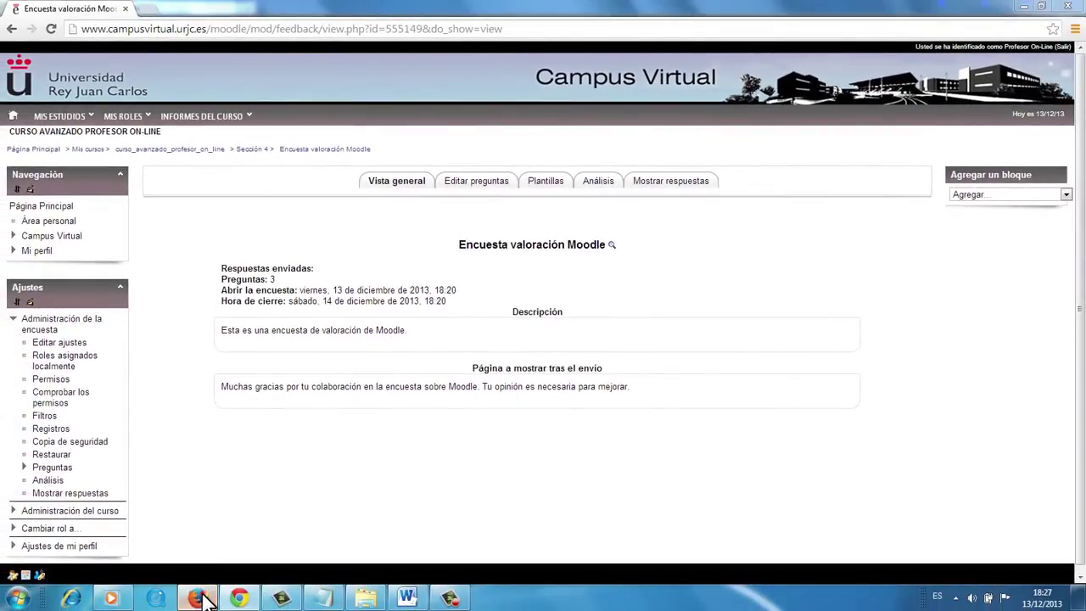
{"action": "type", "text": "a"}
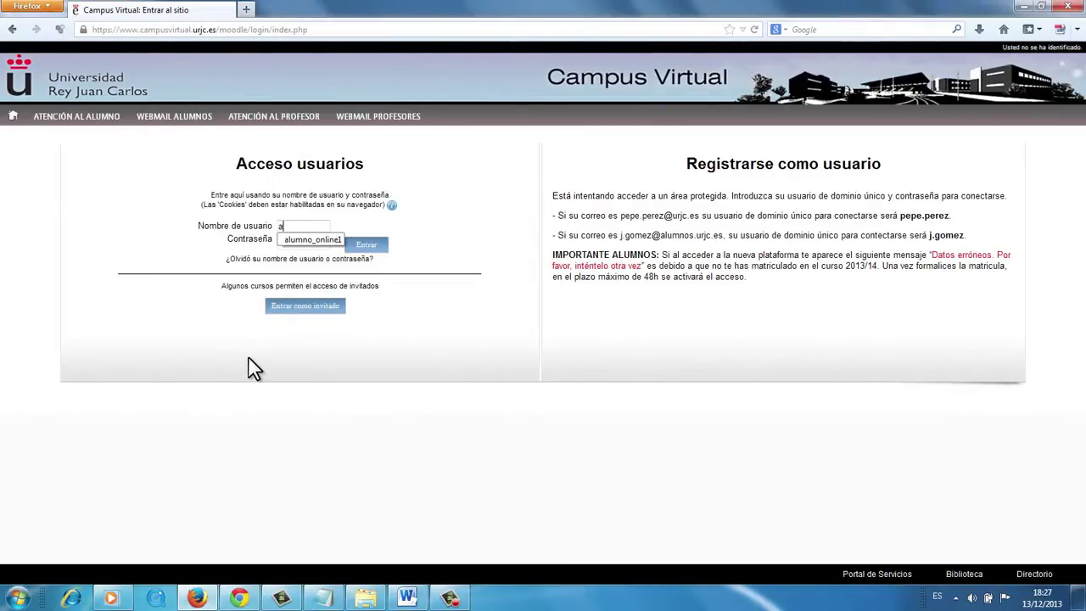
{"action": "key", "text": "Down"}
{"action": "key", "text": "Return"}
{"action": "key", "text": "Tab"}
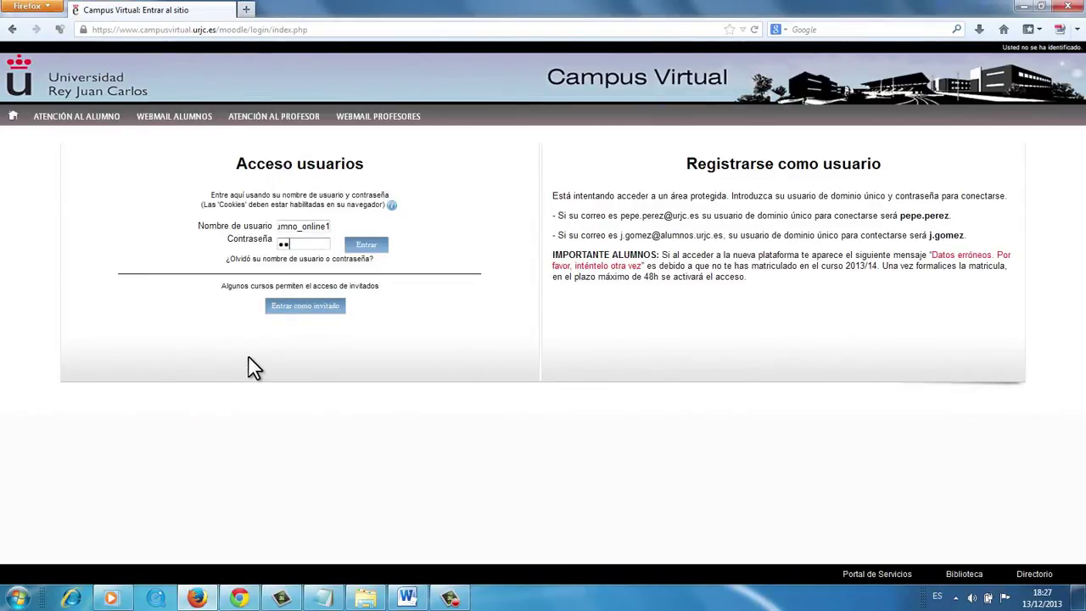
{"action": "type", "text": "alumno"}
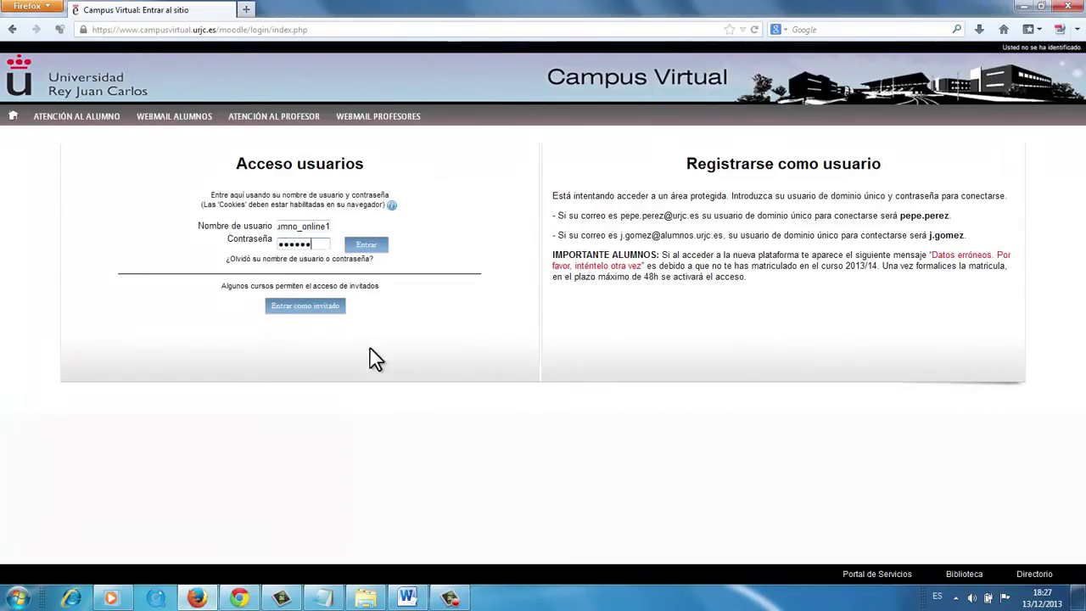
{"action": "left_click", "coordinate": [372, 247]}
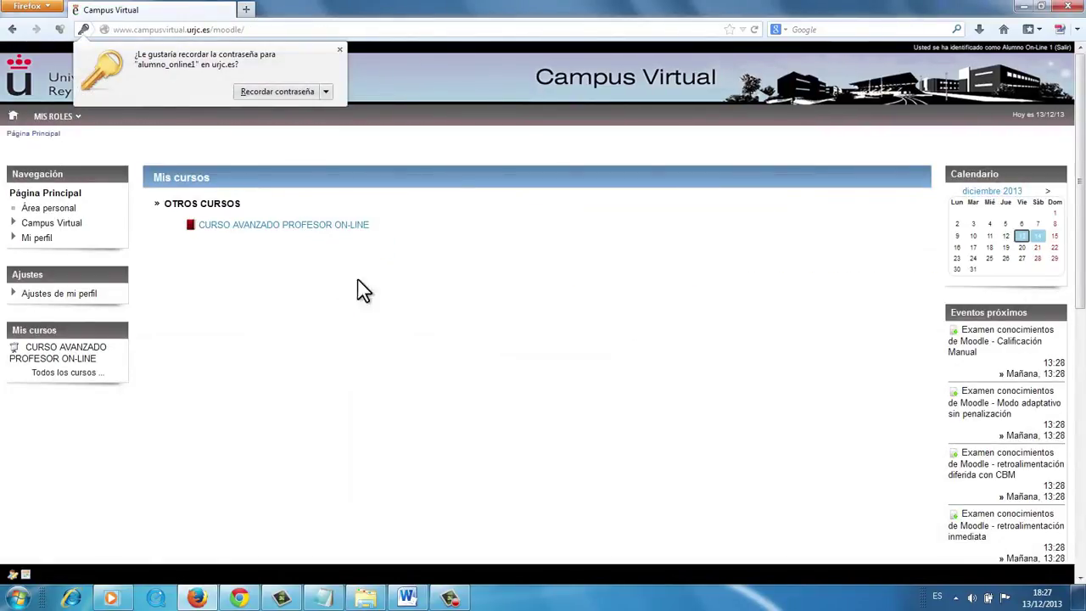
{"action": "left_click", "coordinate": [319, 225]}
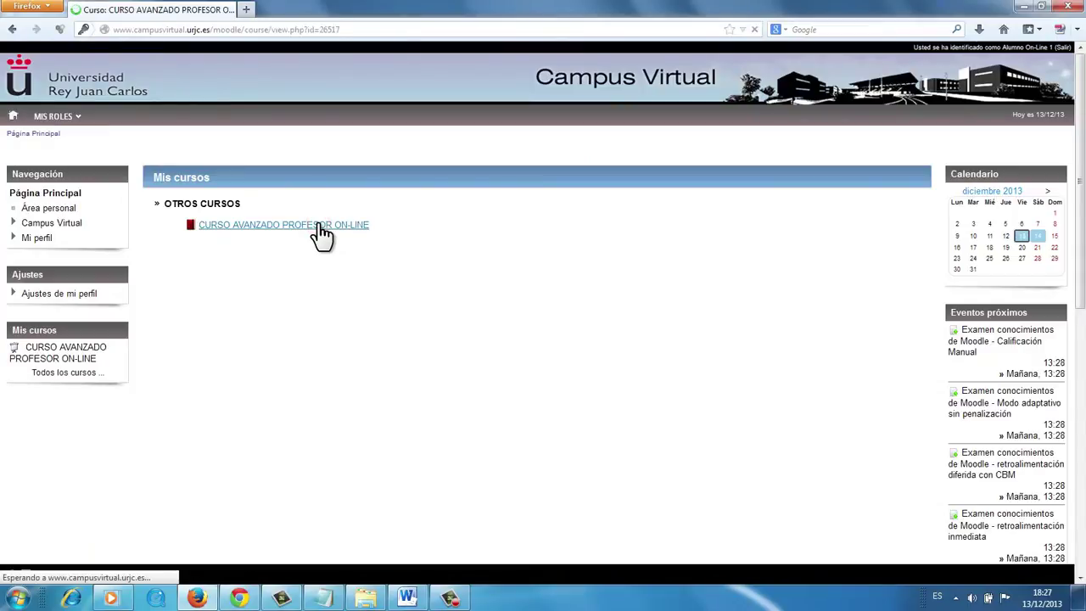
{"action": "left_click", "coordinate": [228, 414]}
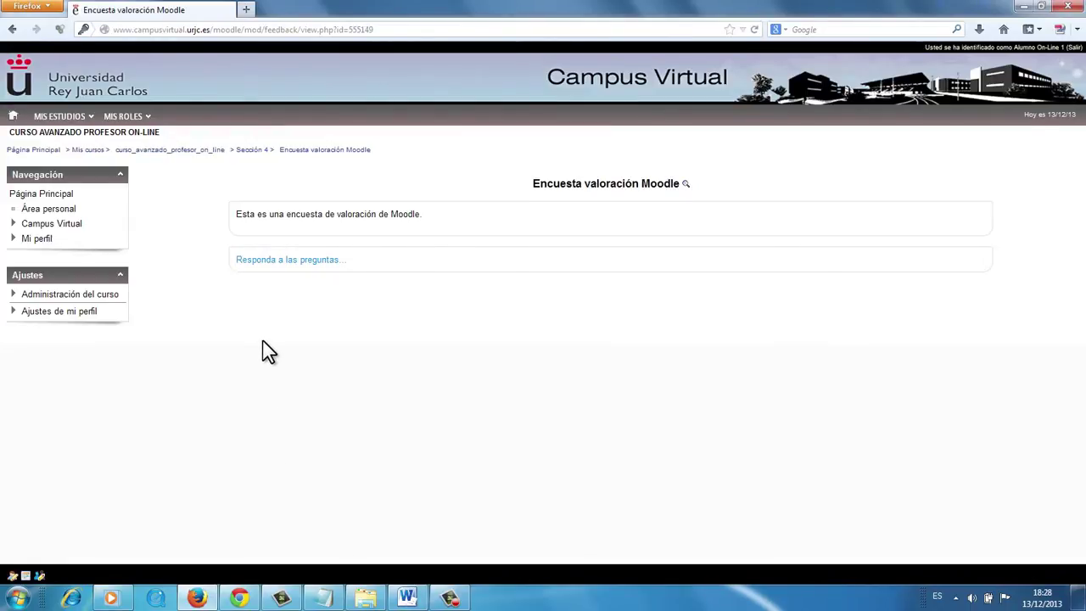
Answer the survey with exams Útiles, least useful 'Los mensajes instantáneos', score 8, and submit.
{"action": "left_click_drag", "start_coordinate": [131, 200], "coordinate": [261, 202]}
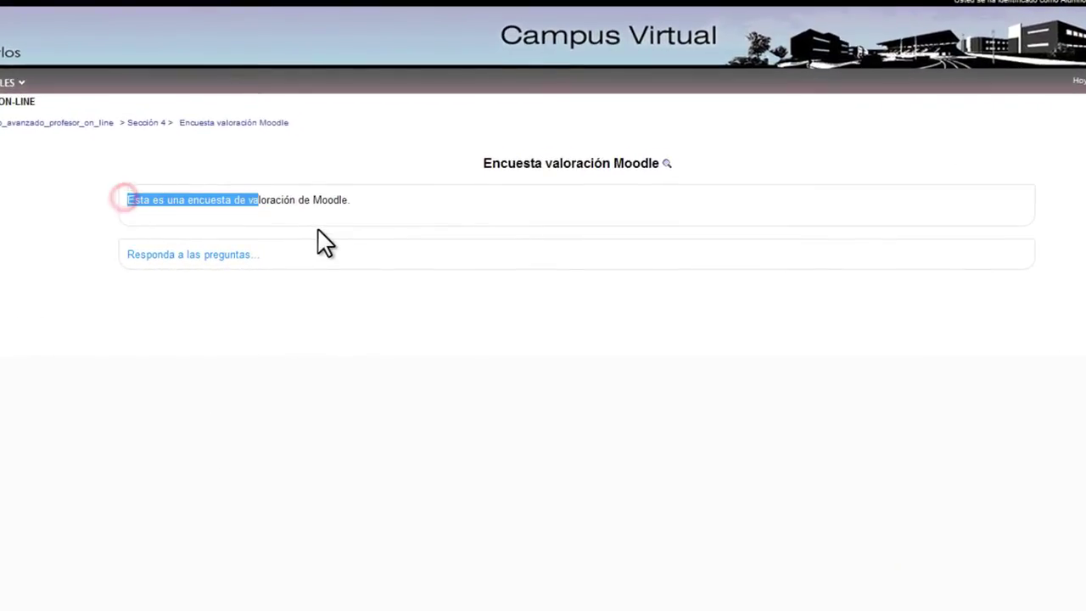
{"action": "left_click", "coordinate": [325, 230]}
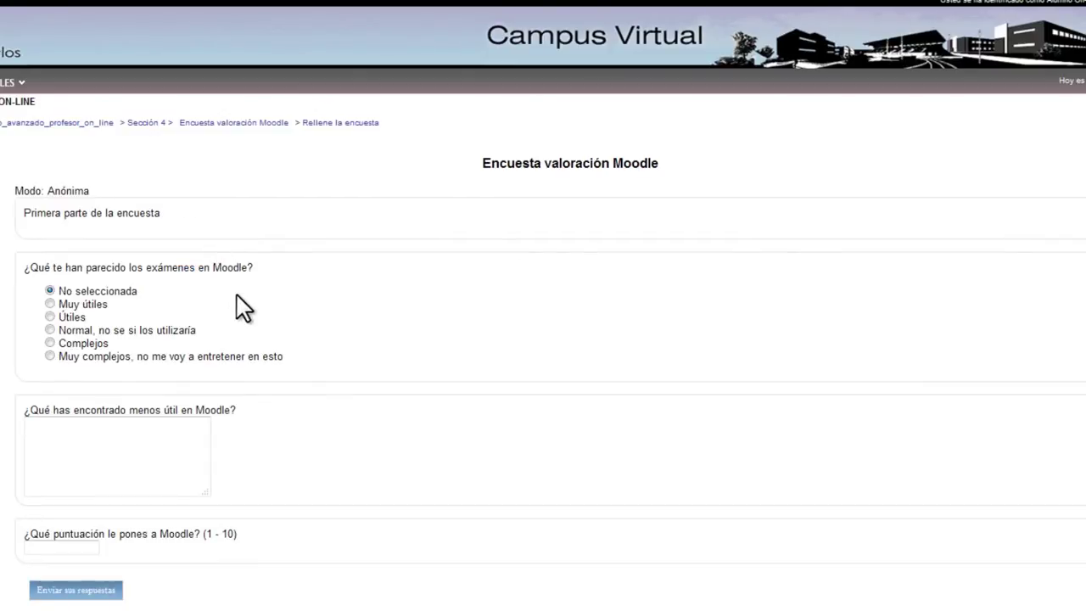
{"action": "left_click", "coordinate": [286, 303]}
{"action": "scroll", "coordinate": [340, 301], "scroll_direction": "down", "scroll_amount": 1}
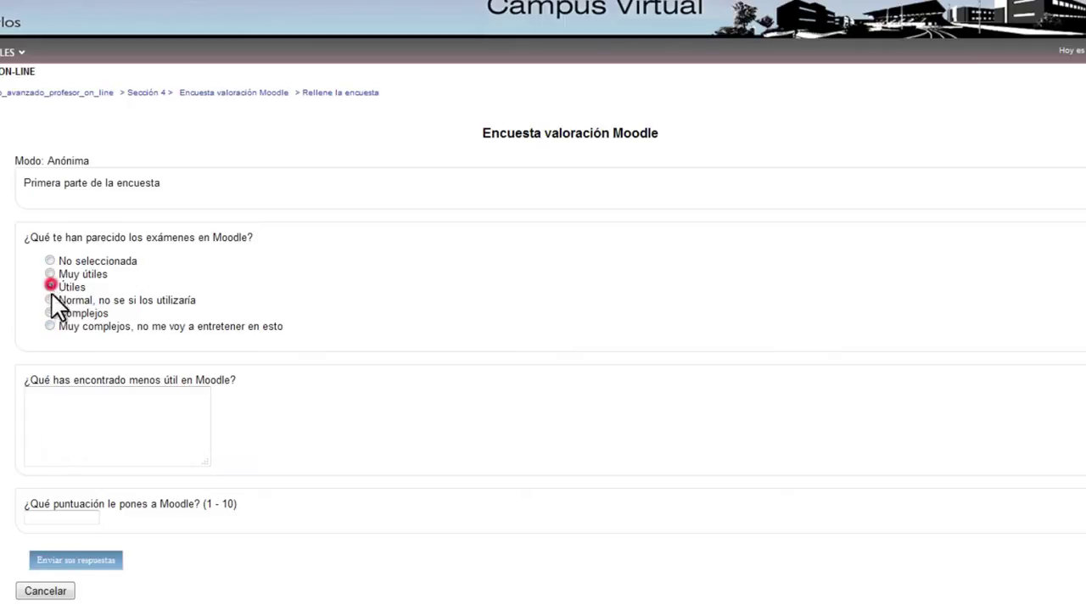
{"action": "left_click", "coordinate": [43, 418]}
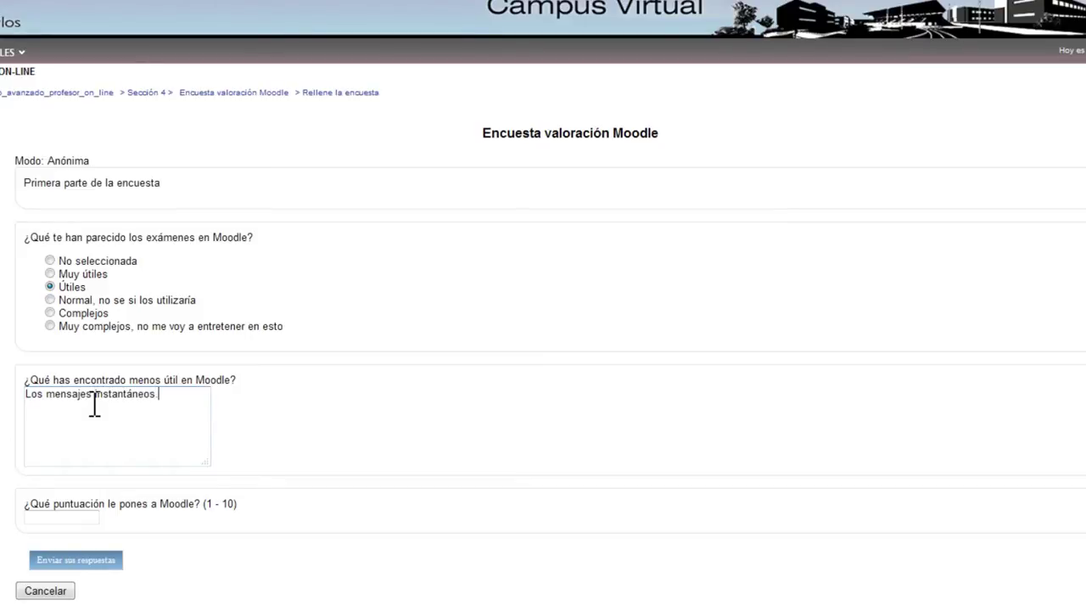
{"action": "left_click", "coordinate": [54, 516]}
{"action": "left_click", "coordinate": [48, 560]}
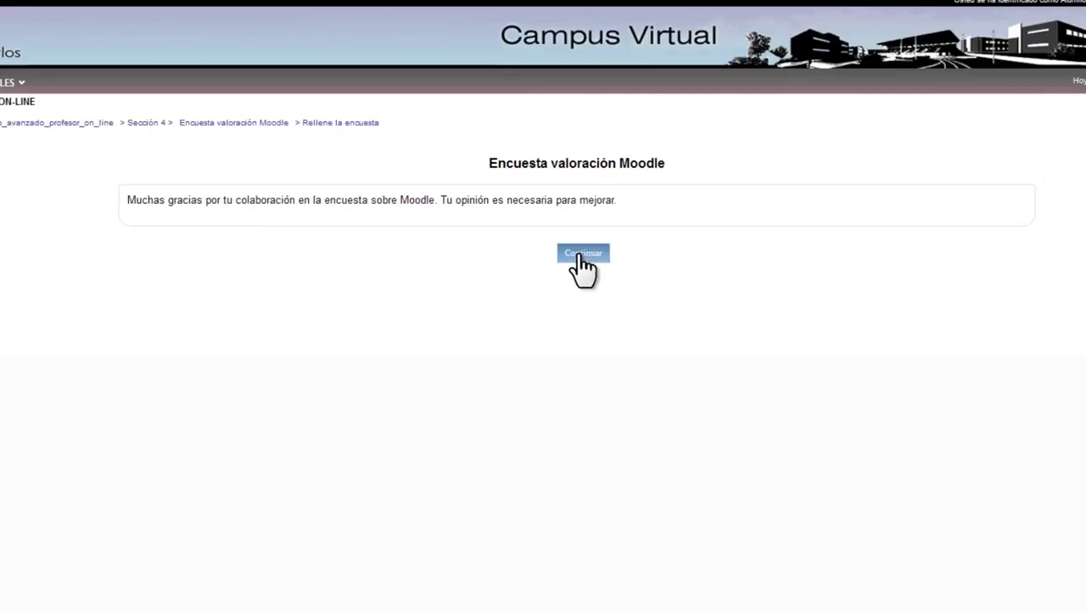
{"action": "left_click", "coordinate": [129, 200]}
{"action": "left_click_drag", "start_coordinate": [132, 199], "coordinate": [243, 212]}
{"action": "left_click", "coordinate": [293, 240]}
Back in the teacher's Chrome window, open anonymous response 1 showing Útiles, Los mensajes instantáneos and 8.00.
{"action": "left_click", "coordinate": [582, 252]}
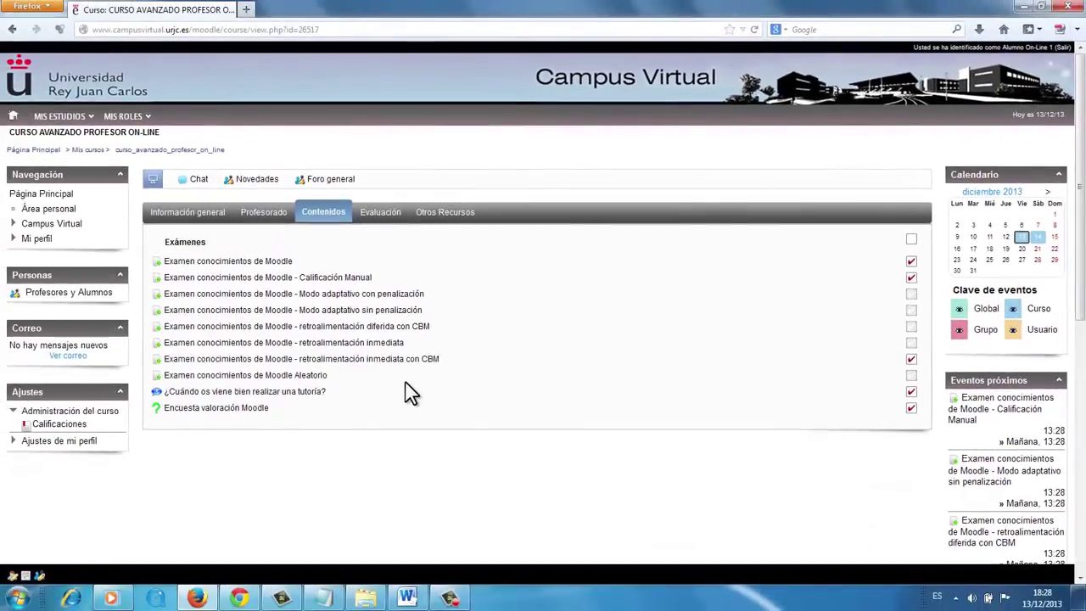
{"action": "left_click", "coordinate": [240, 599]}
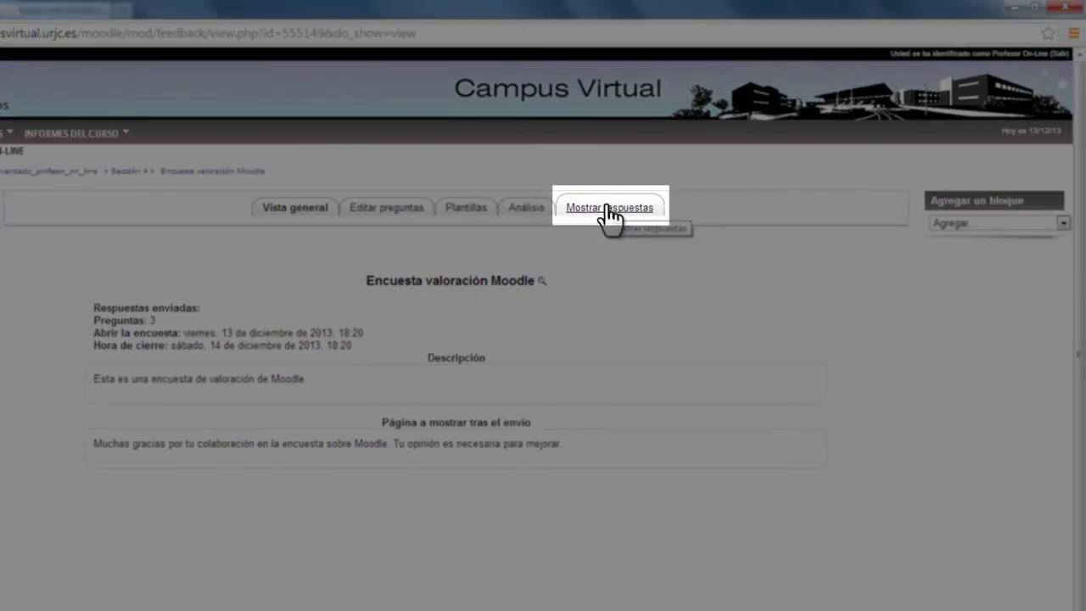
{"action": "left_click", "coordinate": [608, 208]}
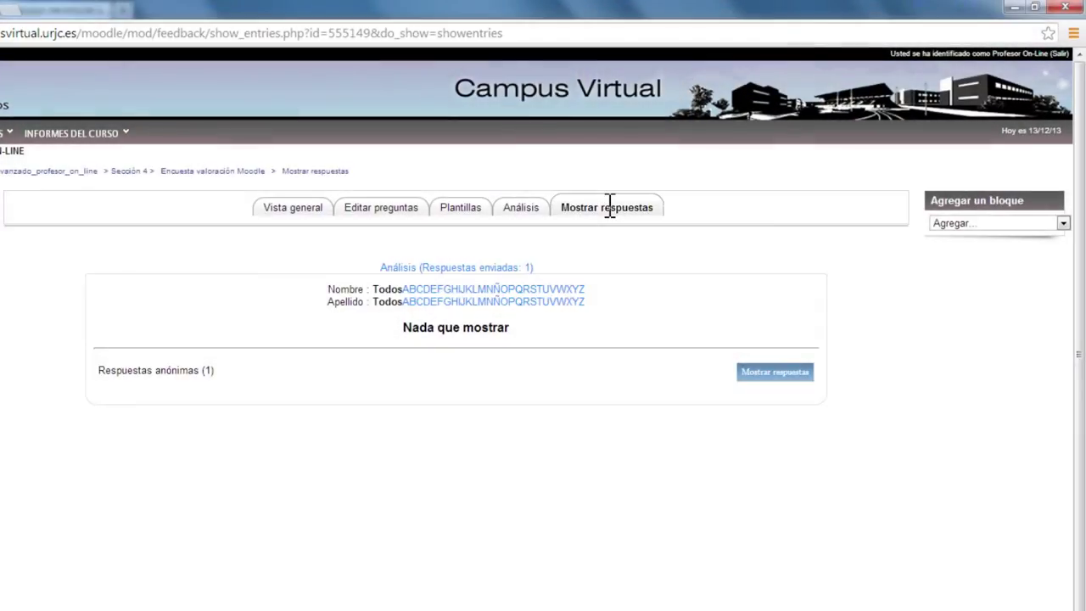
{"action": "left_click", "coordinate": [766, 373]}
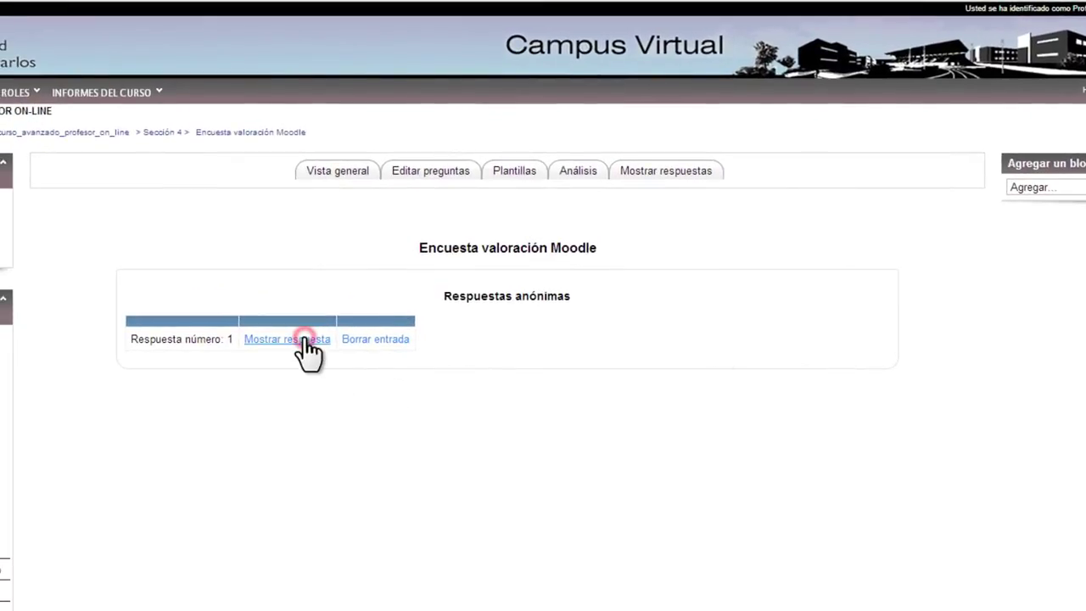
{"action": "left_click", "coordinate": [304, 340]}
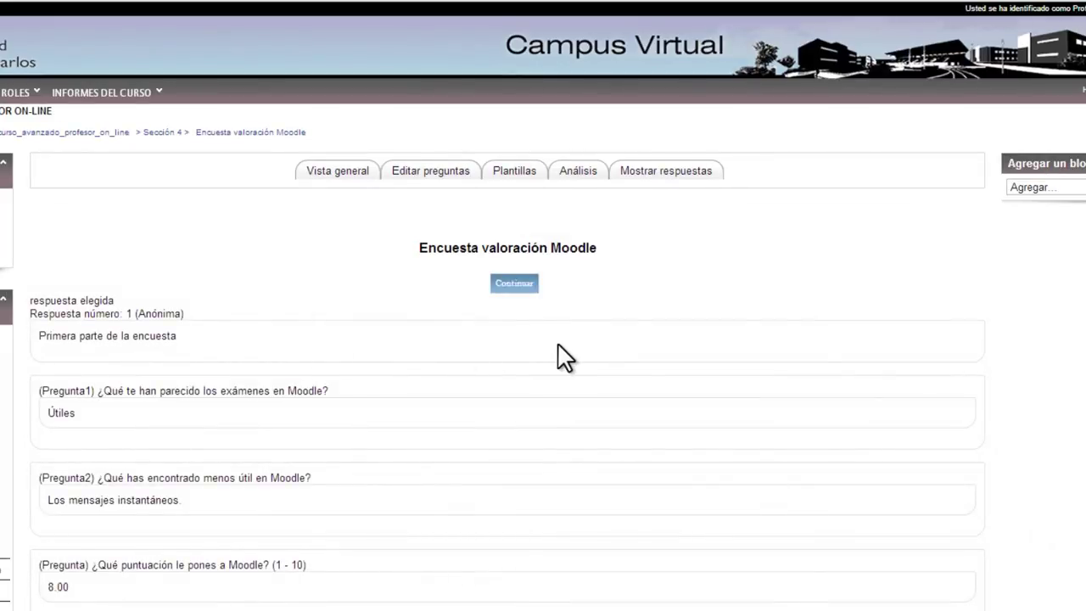
{"action": "scroll", "coordinate": [558, 344], "scroll_direction": "down", "scroll_amount": 1}
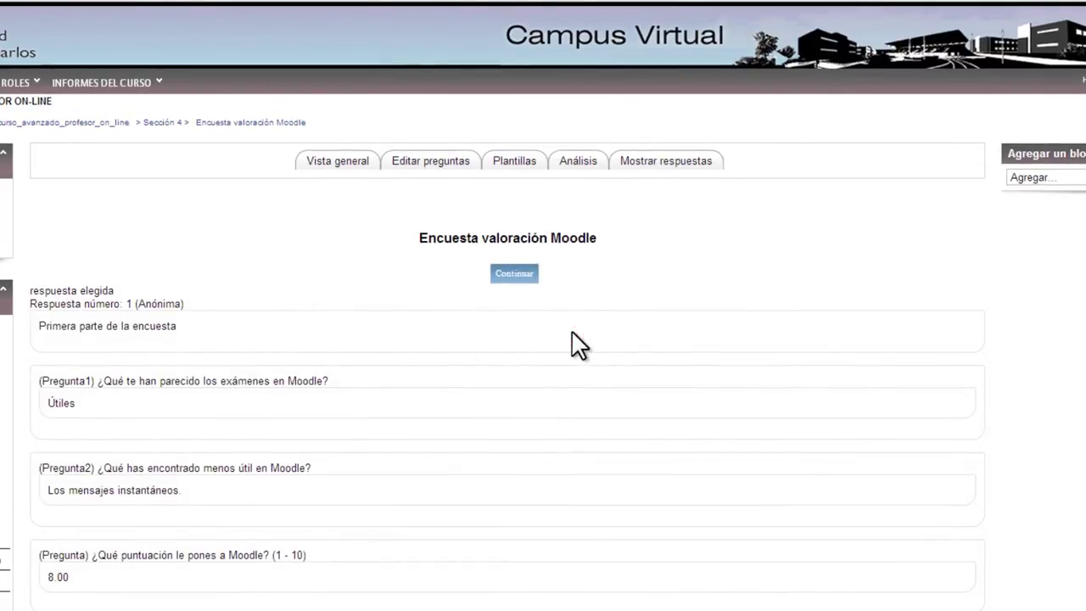